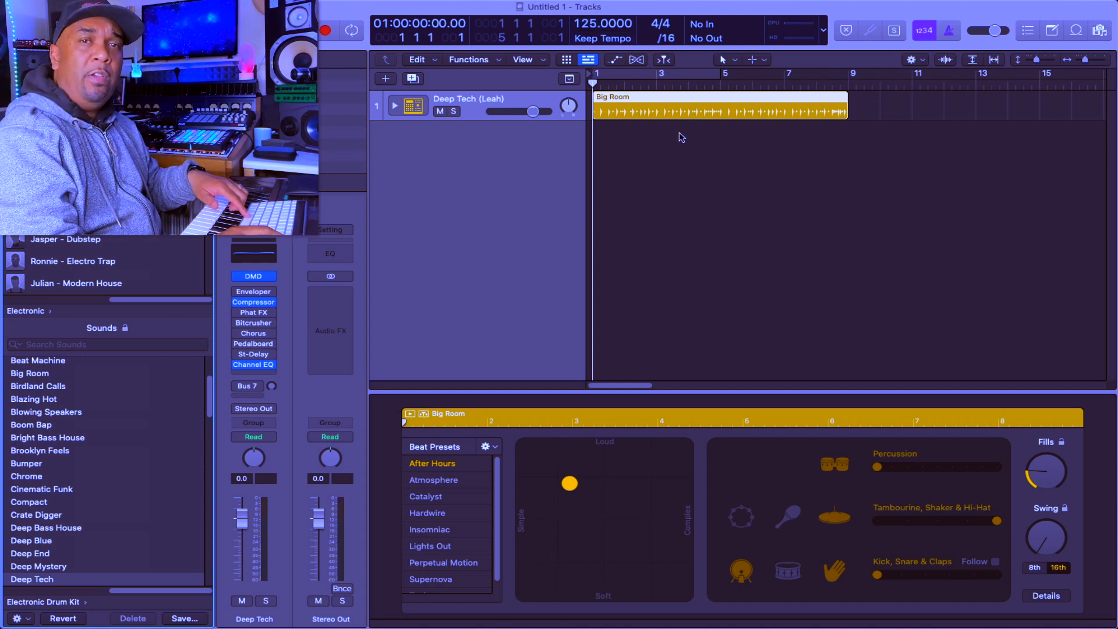
# - Play the Big Room drummer region, select it and hide the Library
pyautogui.press('space')
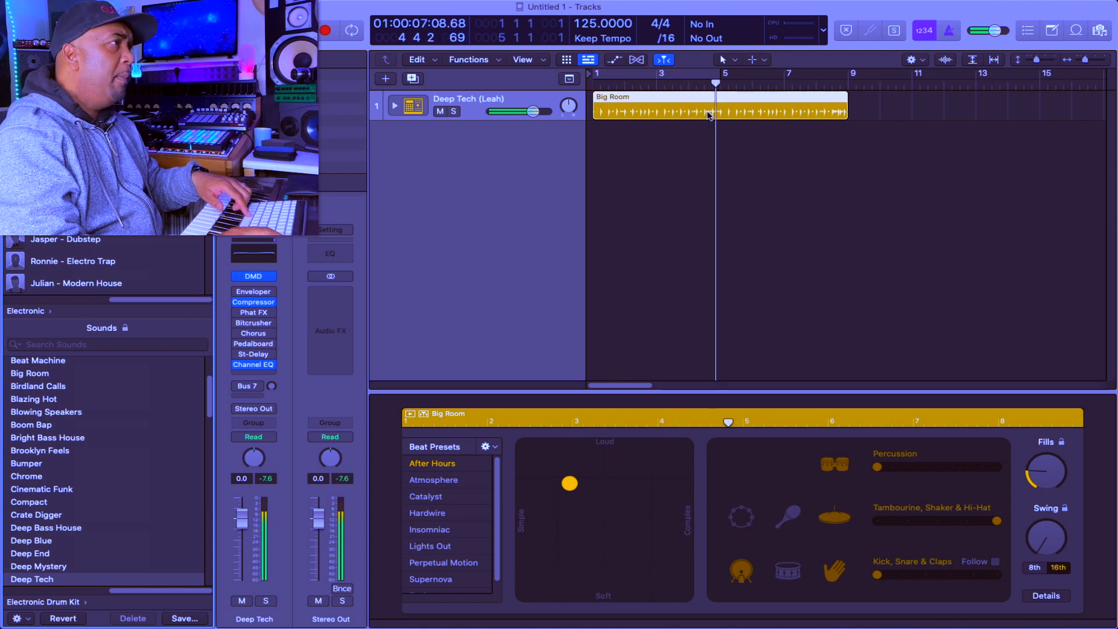
pyautogui.click(685, 97)
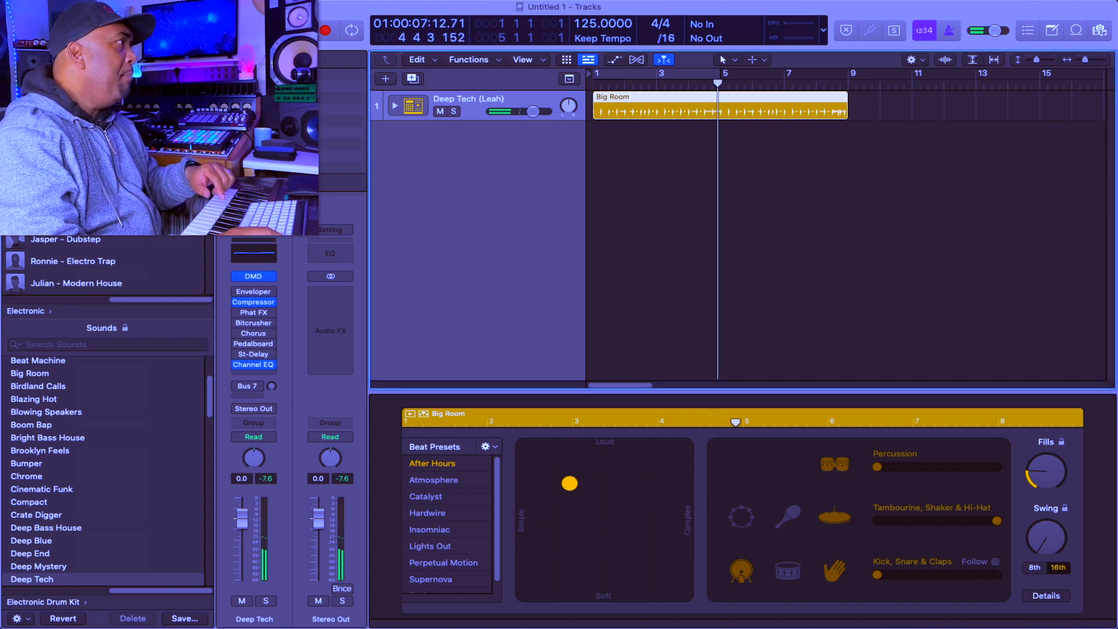
pyautogui.press('y')
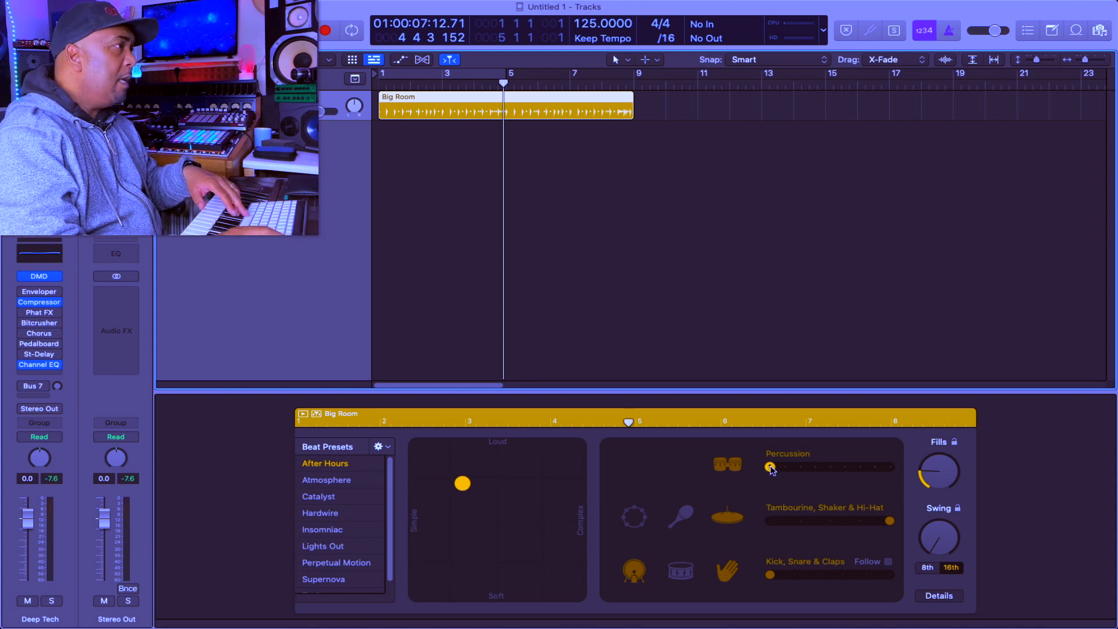
# - Audition the Catalyst, Insomniac and Hardwire beat presets for the Big Room region and choose Lights Out
pyautogui.click(319, 497)
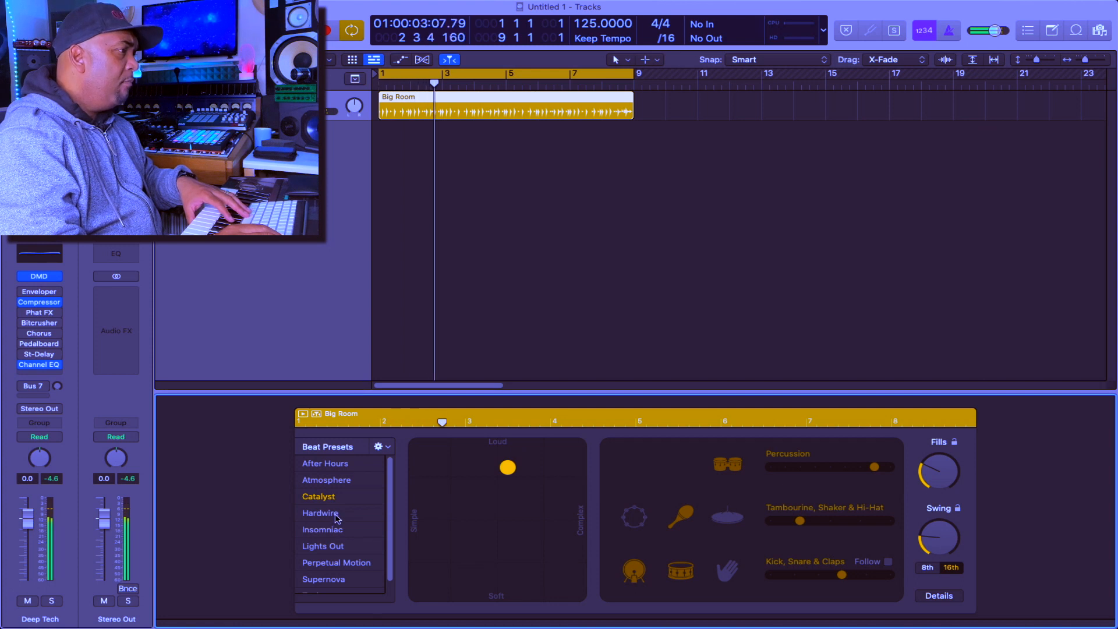
pyautogui.click(336, 522)
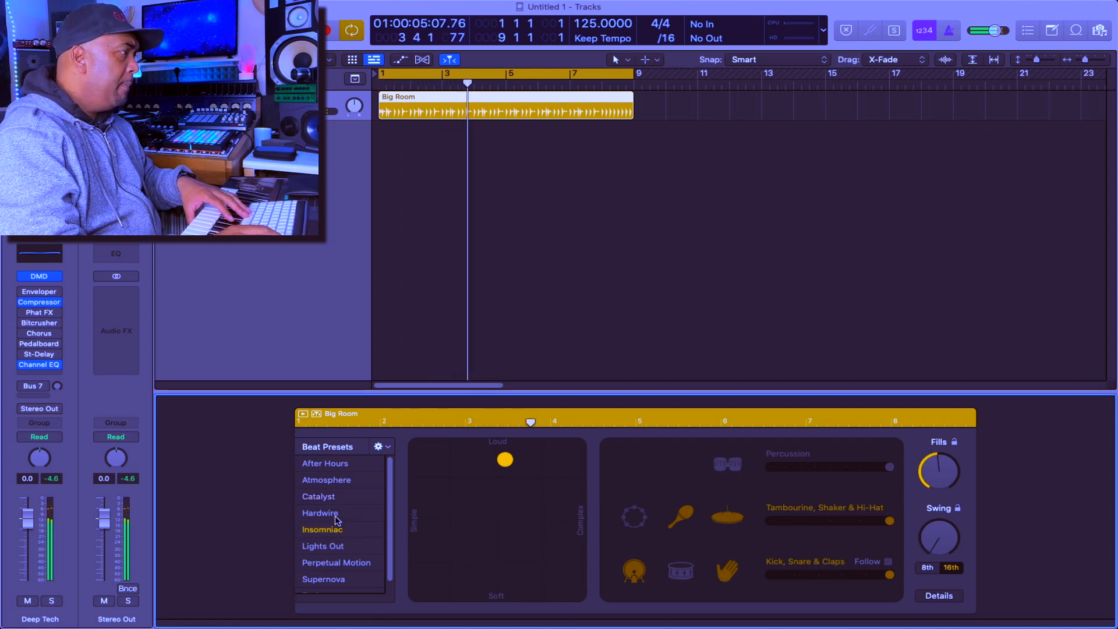
pyautogui.click(336, 515)
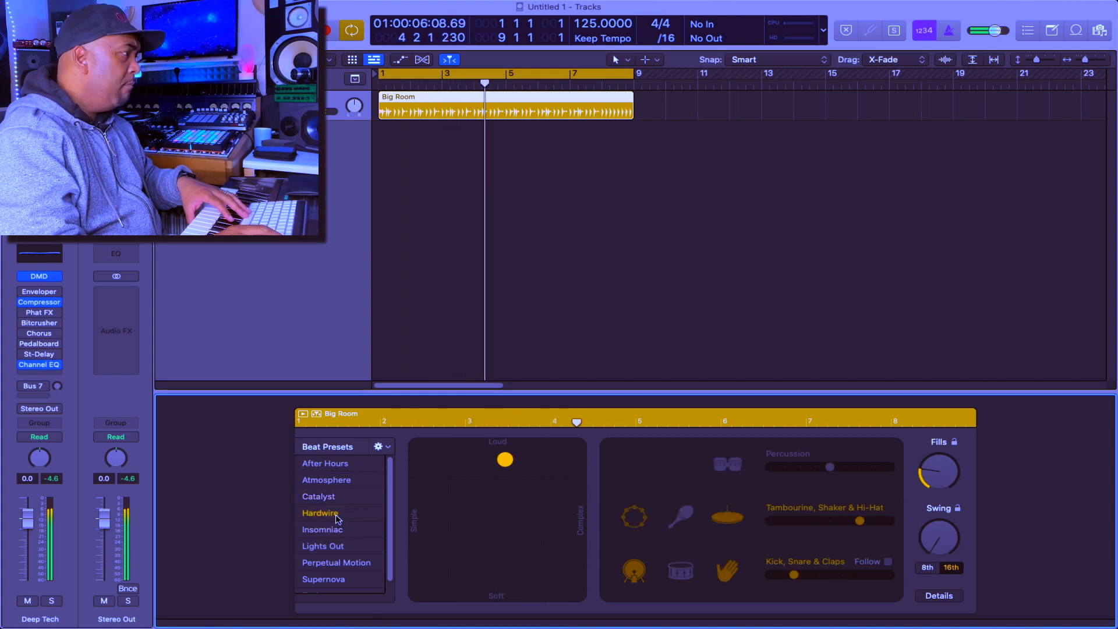
pyautogui.click(340, 548)
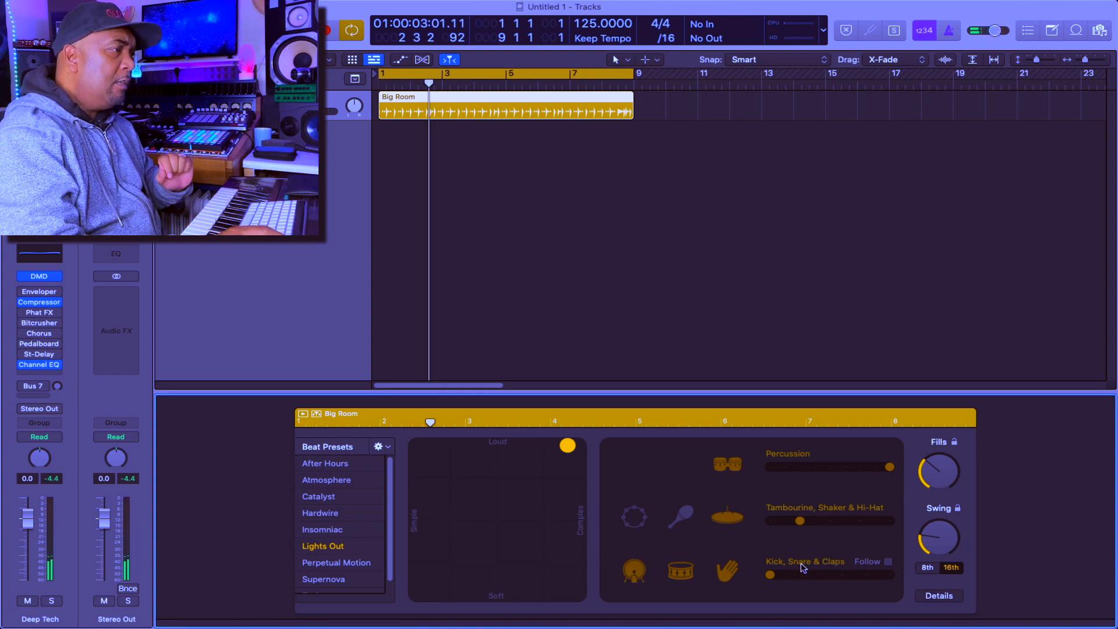
# - Remove the kick and snare from the drummer pattern and raise its swing past the halfway point during playback
pyautogui.click(633, 570)
pyautogui.press('Return')
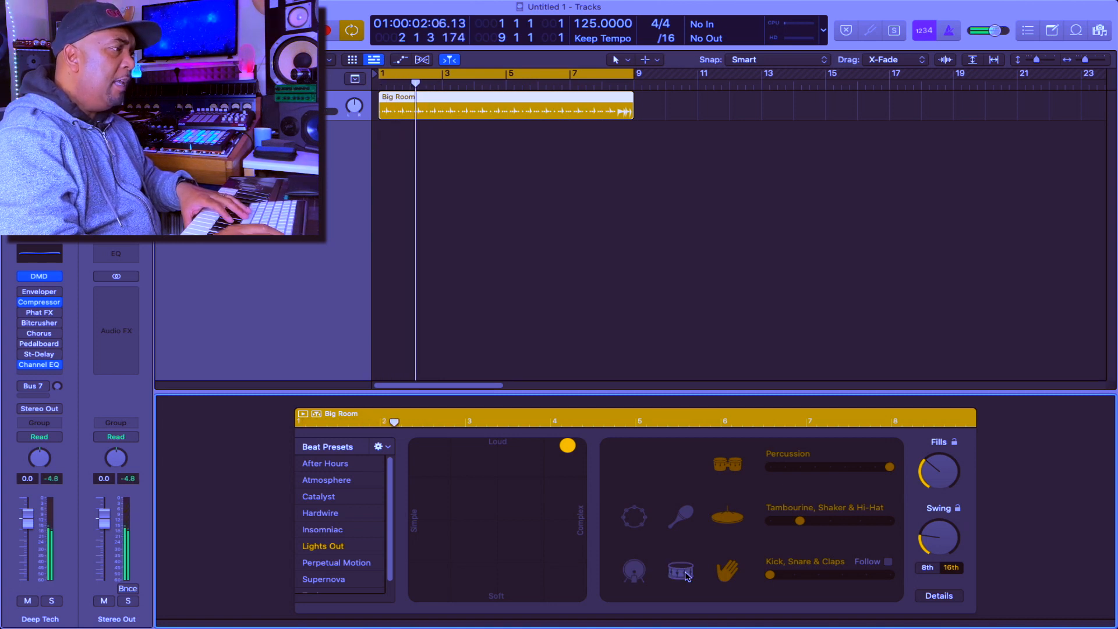
pyautogui.press('Return')
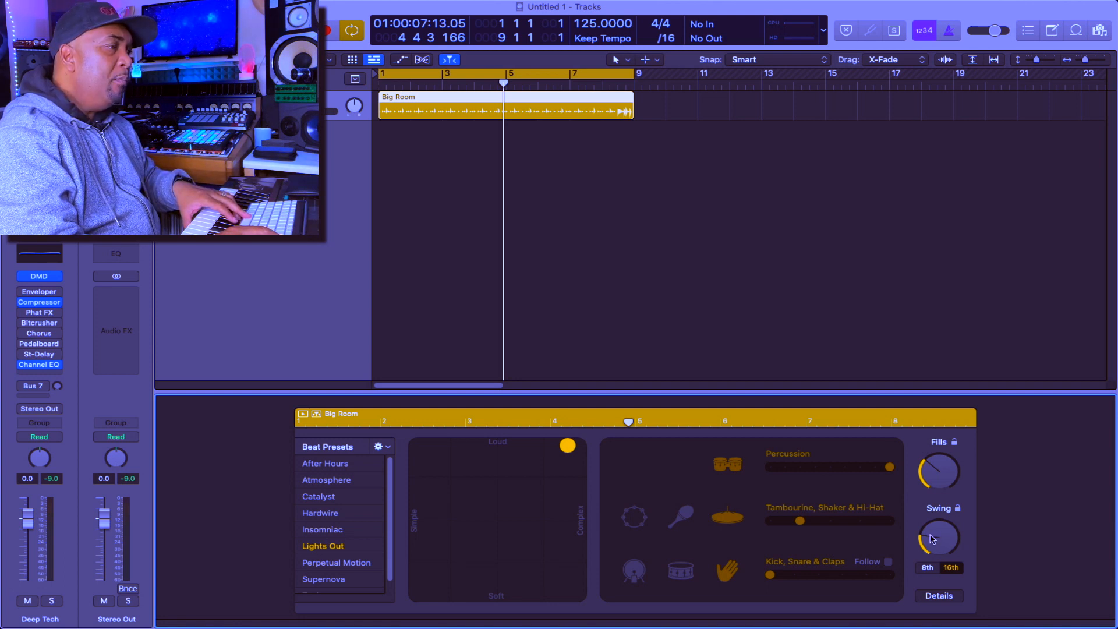
pyautogui.press('space')
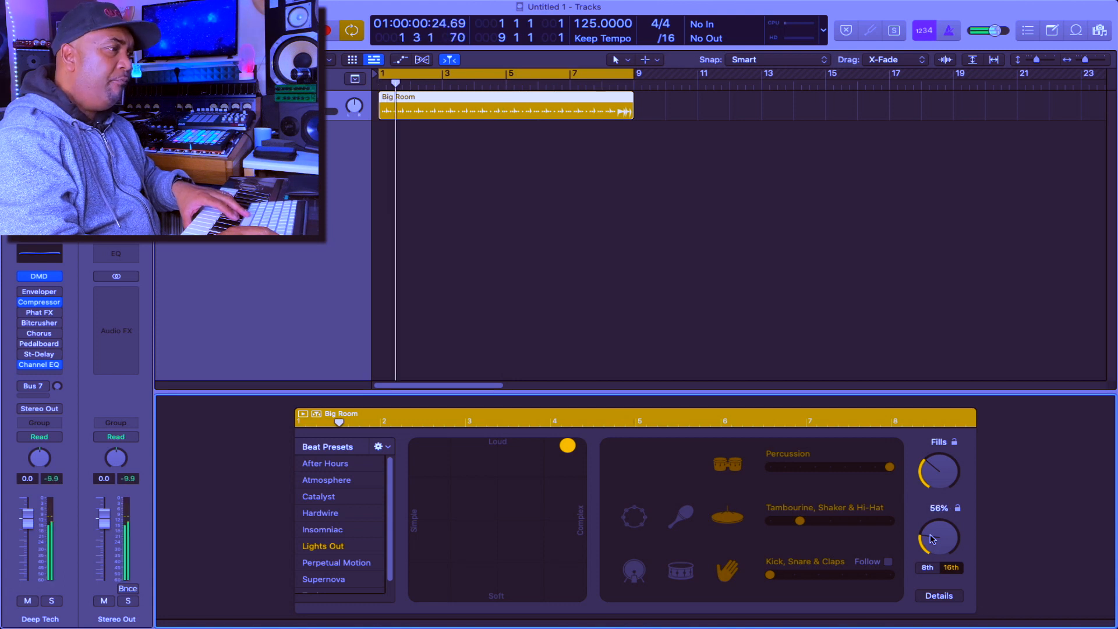
pyautogui.moveTo(931, 526); pyautogui.dragTo(957, 487)
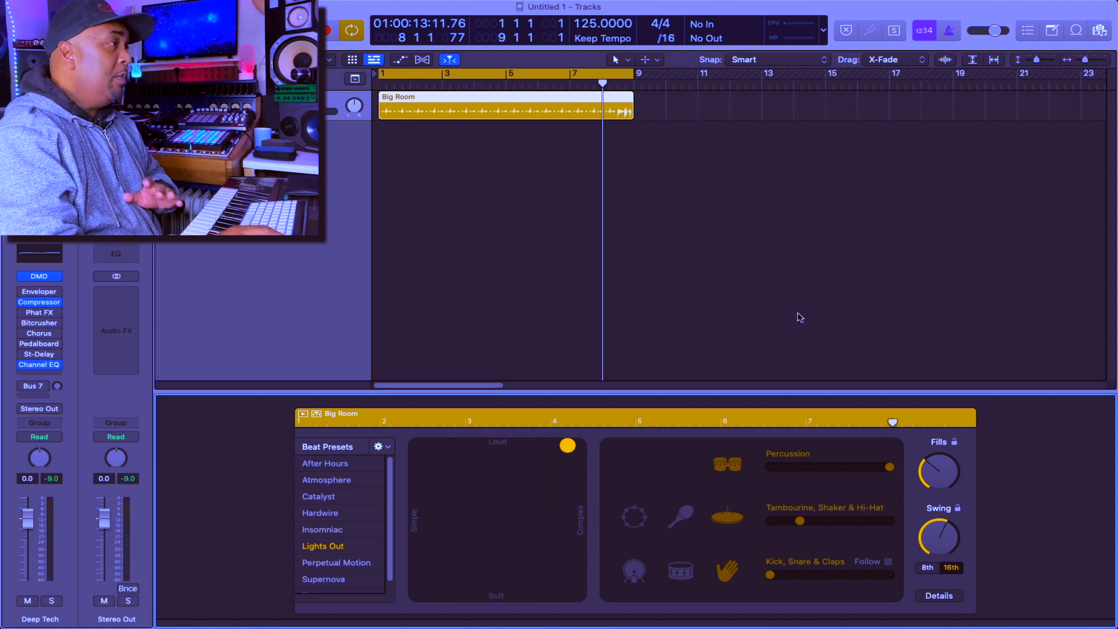
# - Create a new software instrument track and load Drum Machine Designer as its instrument
pyautogui.press('z')
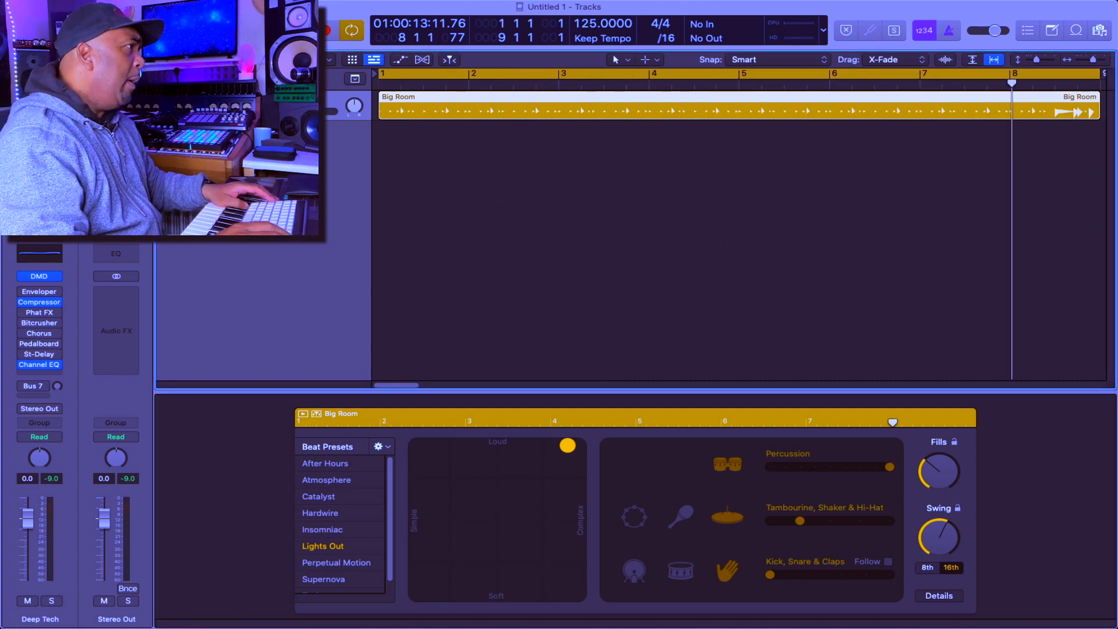
pyautogui.press('alt+super+n')
pyautogui.press('Return')
pyautogui.click(271, 363)
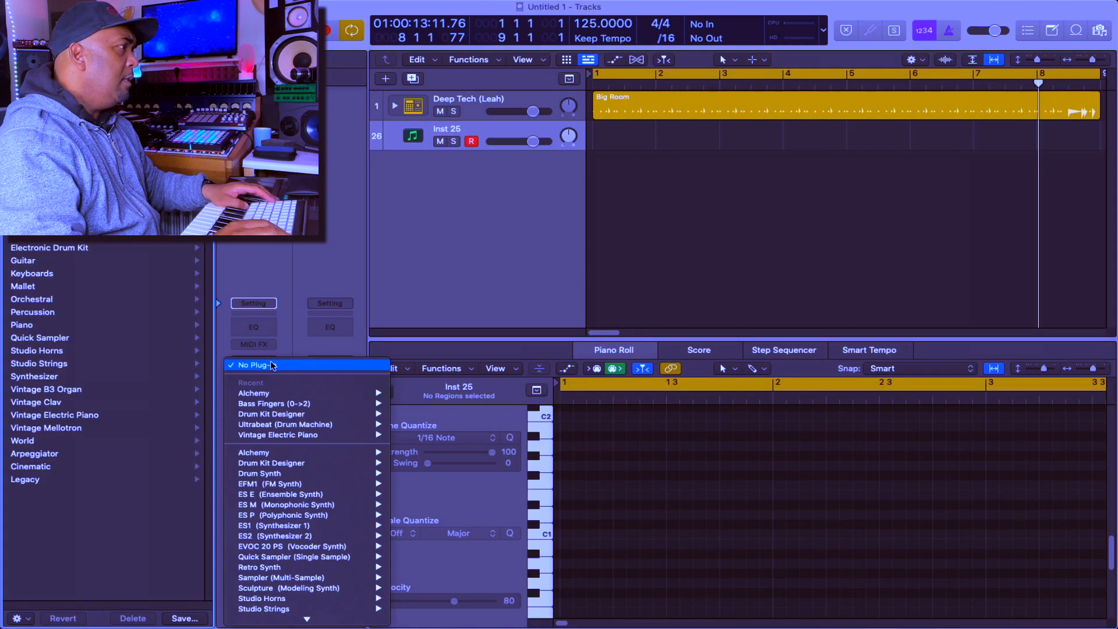
pyautogui.moveTo(296, 618)
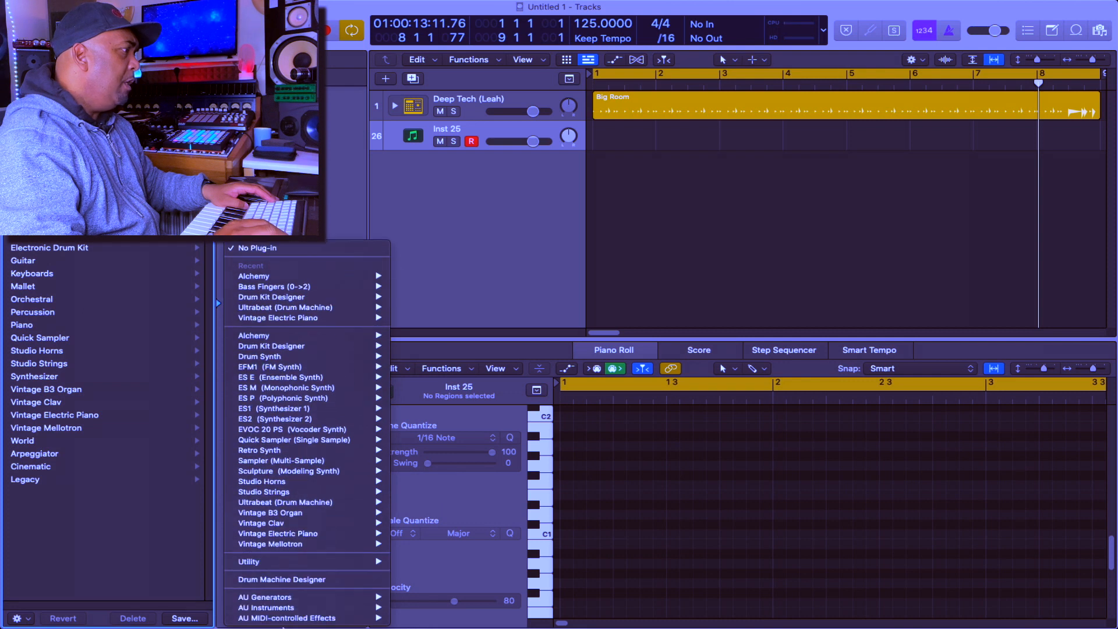
pyautogui.click(295, 580)
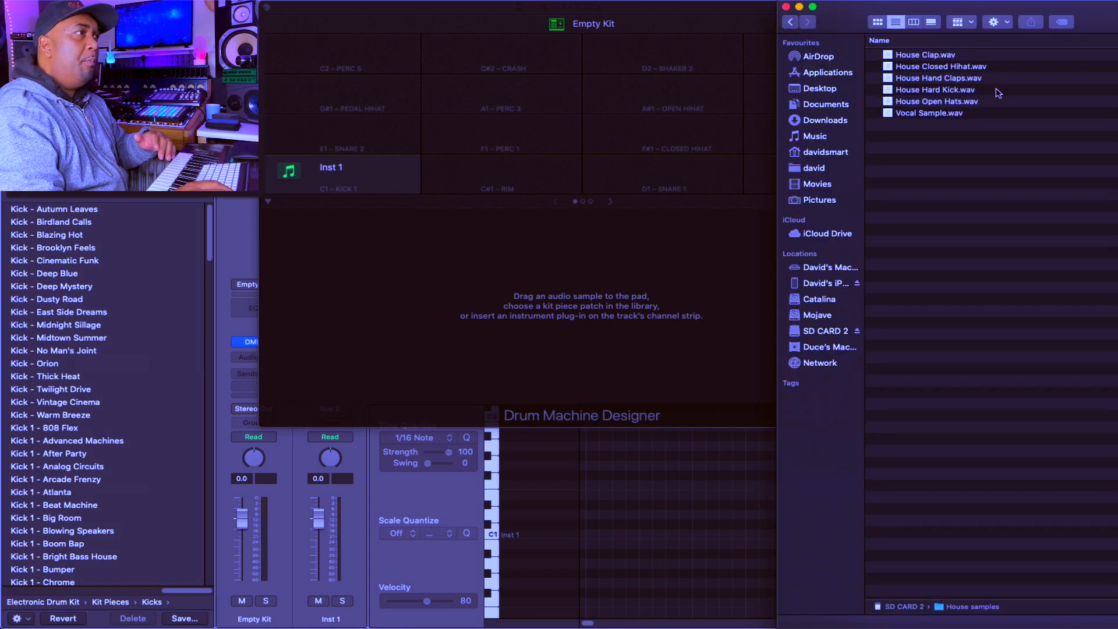
# - Load House Hard Kick.wav from the House samples folder onto the C1 Kick 1 pad and audition it
pyautogui.click(996, 90)
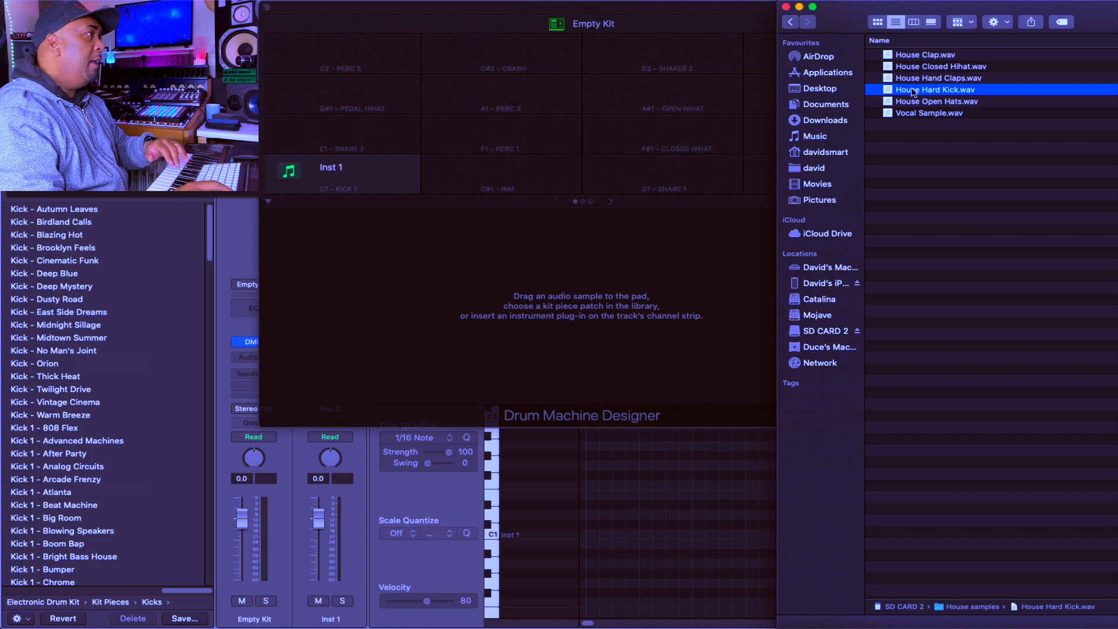
pyautogui.moveTo(913, 92); pyautogui.dragTo(367, 177)
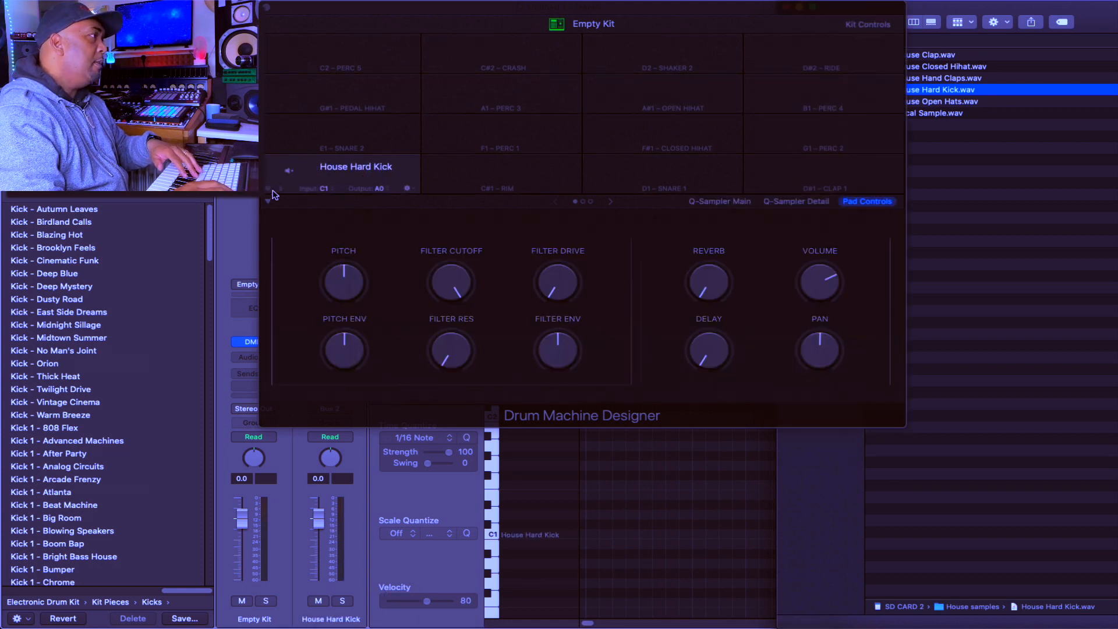
pyautogui.click(288, 173)
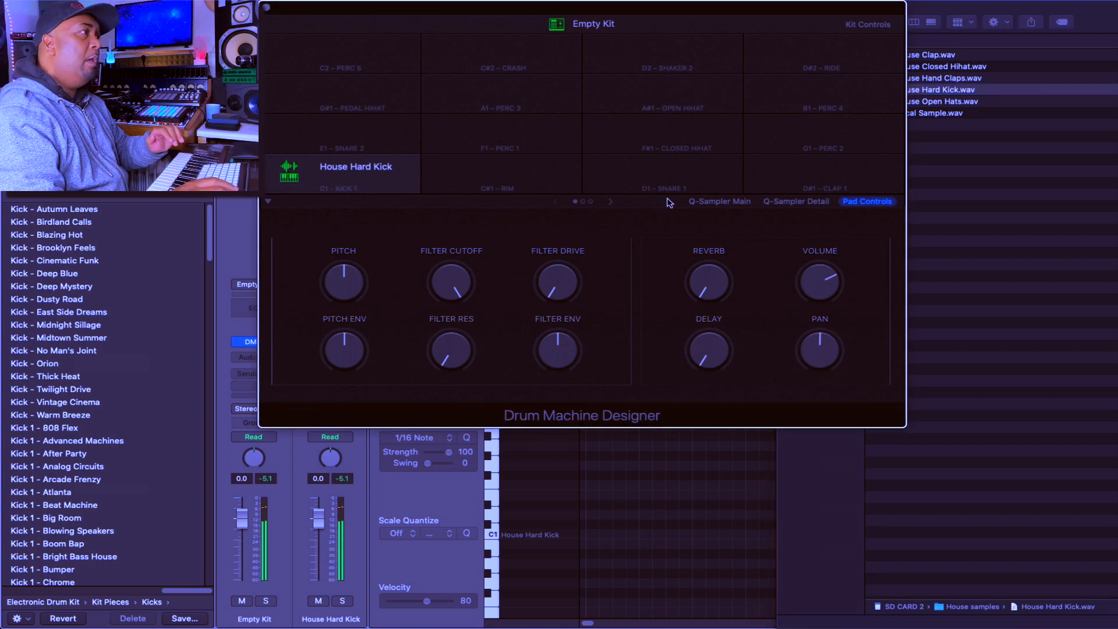
# - Load House Clap.wav from the House samples folder onto the D1 Snare 1 pad
pyautogui.click(1004, 176)
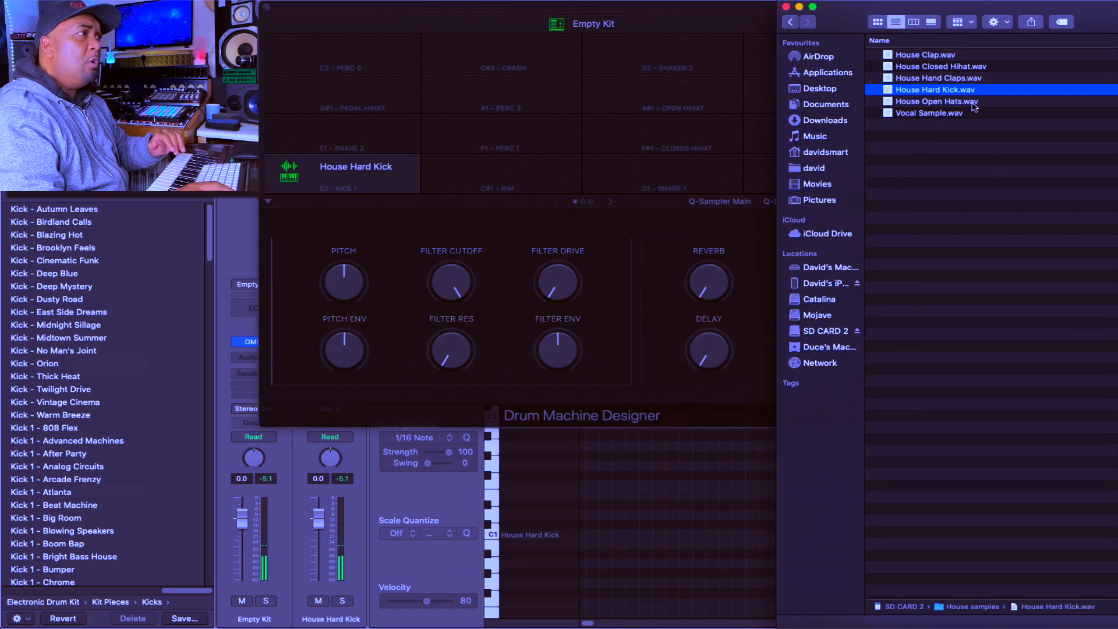
pyautogui.click(943, 78)
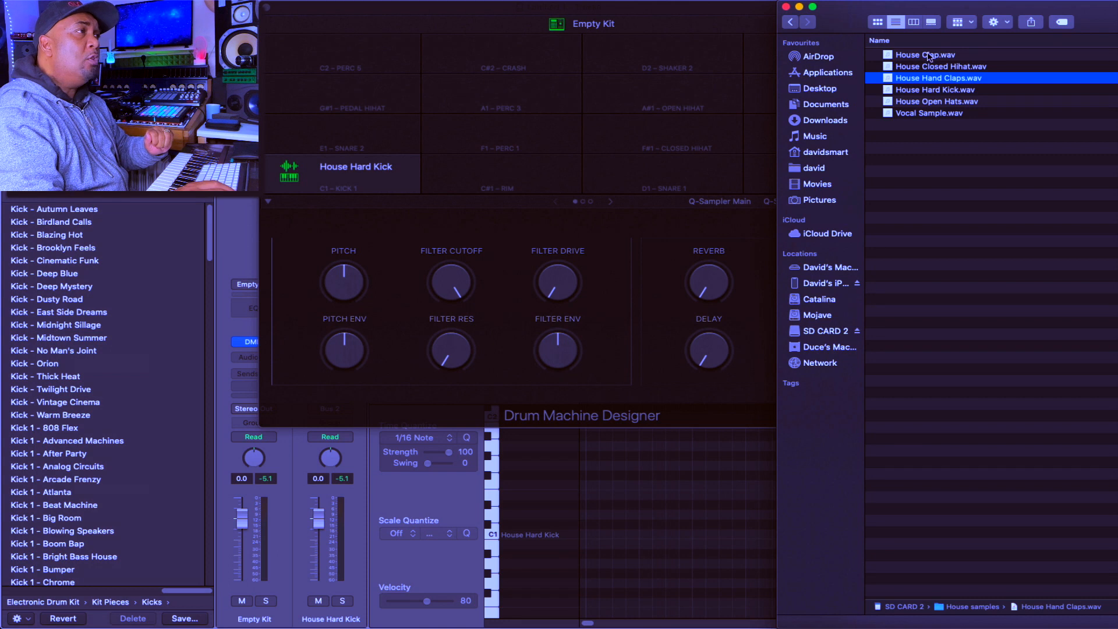
pyautogui.click(919, 56)
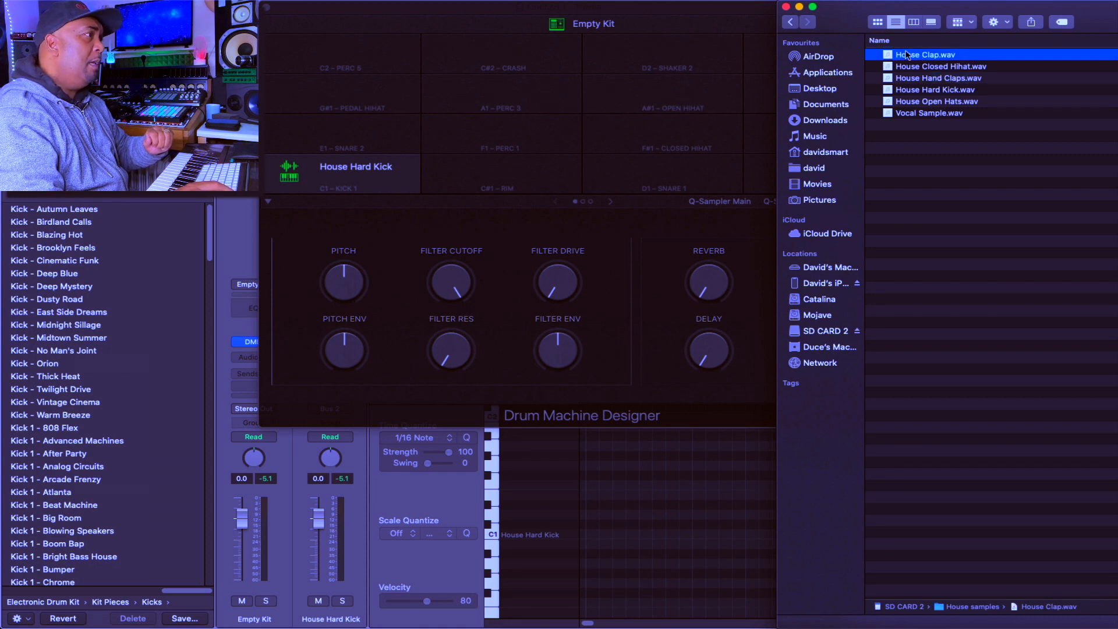
pyautogui.moveTo(906, 54); pyautogui.dragTo(643, 179)
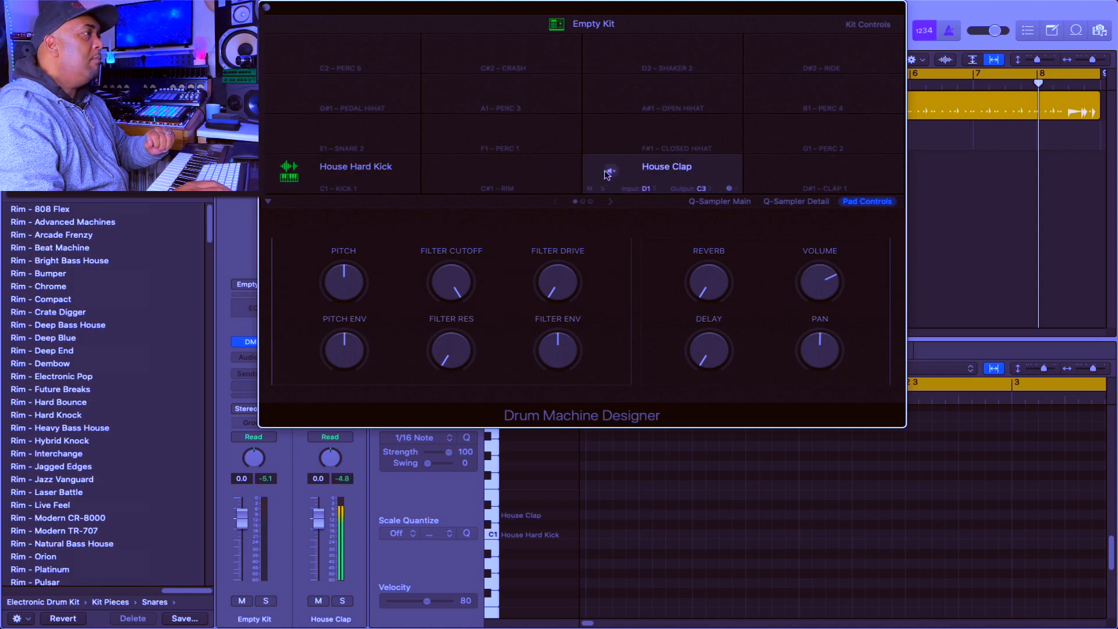
# - Load House Hand Claps.wav onto the E1 Snare 2 pad and audition it
pyautogui.press('super+Tab')
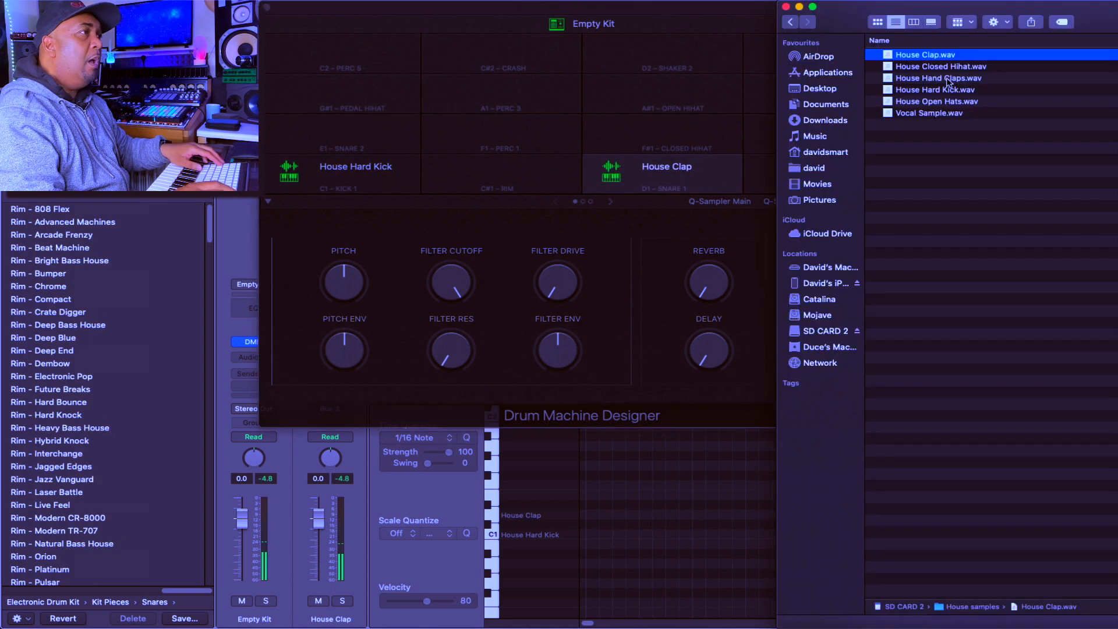
pyautogui.click(997, 81)
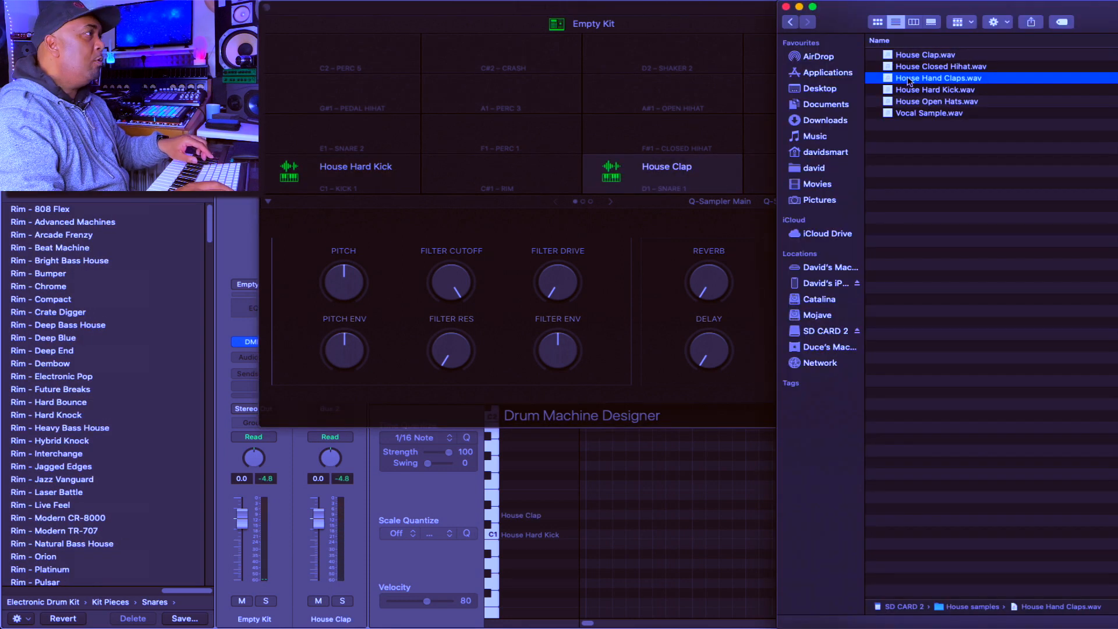
pyautogui.moveTo(909, 82); pyautogui.dragTo(349, 138)
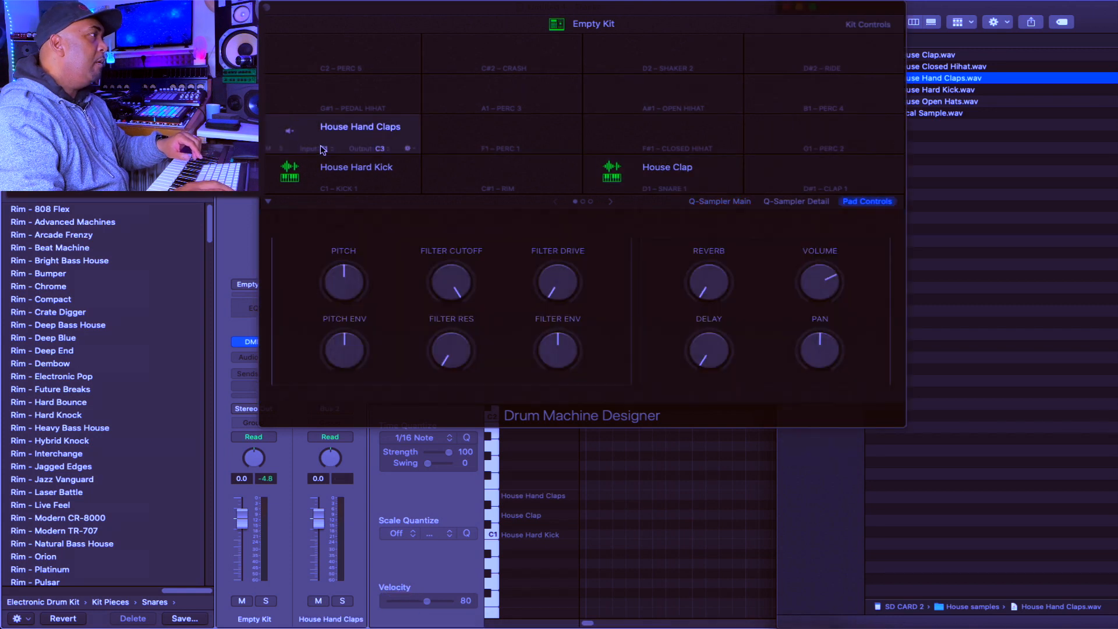
pyautogui.click(288, 134)
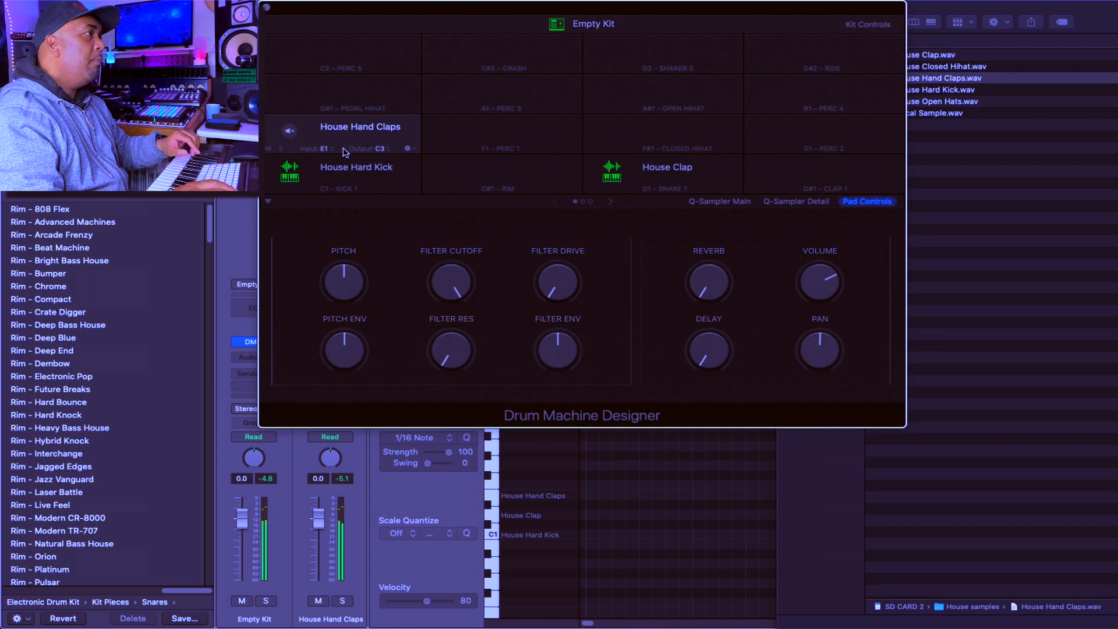
# - Load House Open Hats.wav onto the A#1 Open Hihat pad and audition it
pyautogui.click(992, 159)
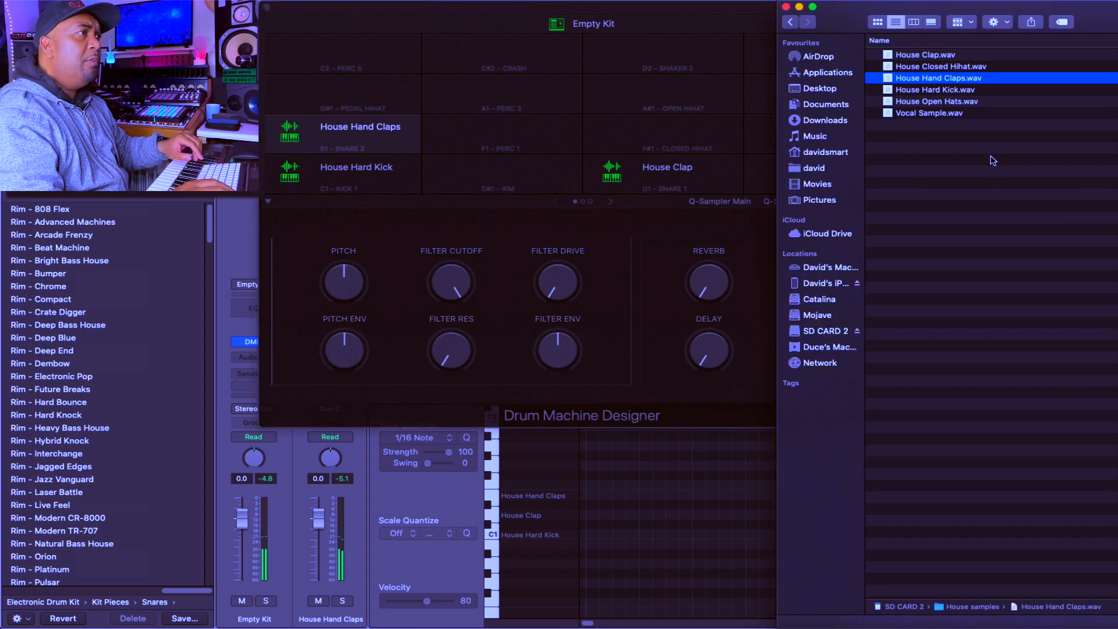
pyautogui.click(1006, 103)
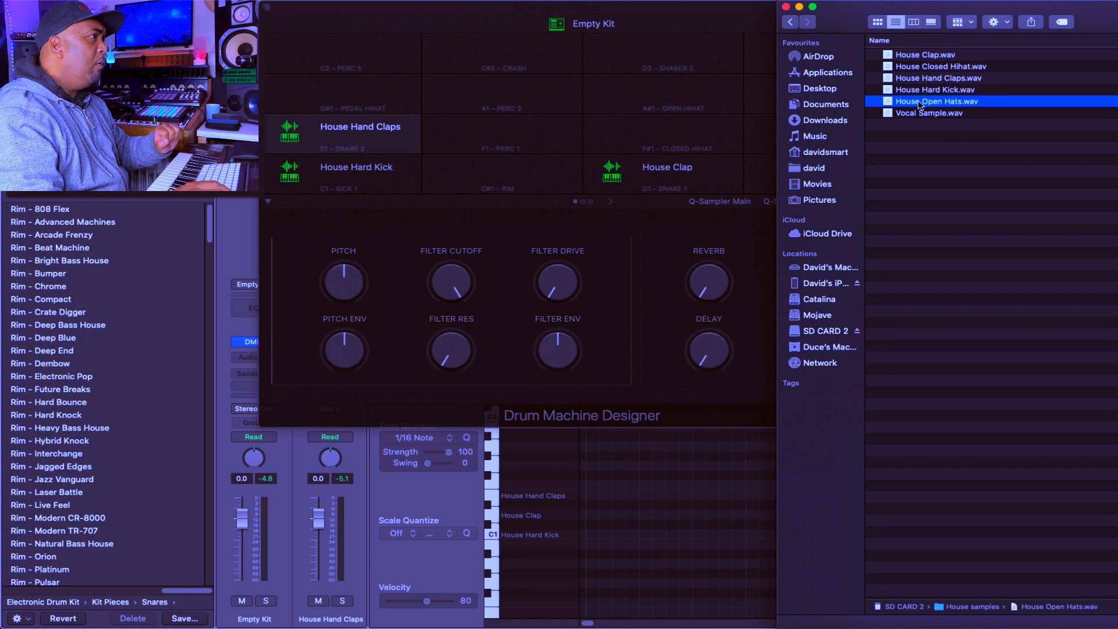
pyautogui.moveTo(920, 105); pyautogui.dragTo(613, 96)
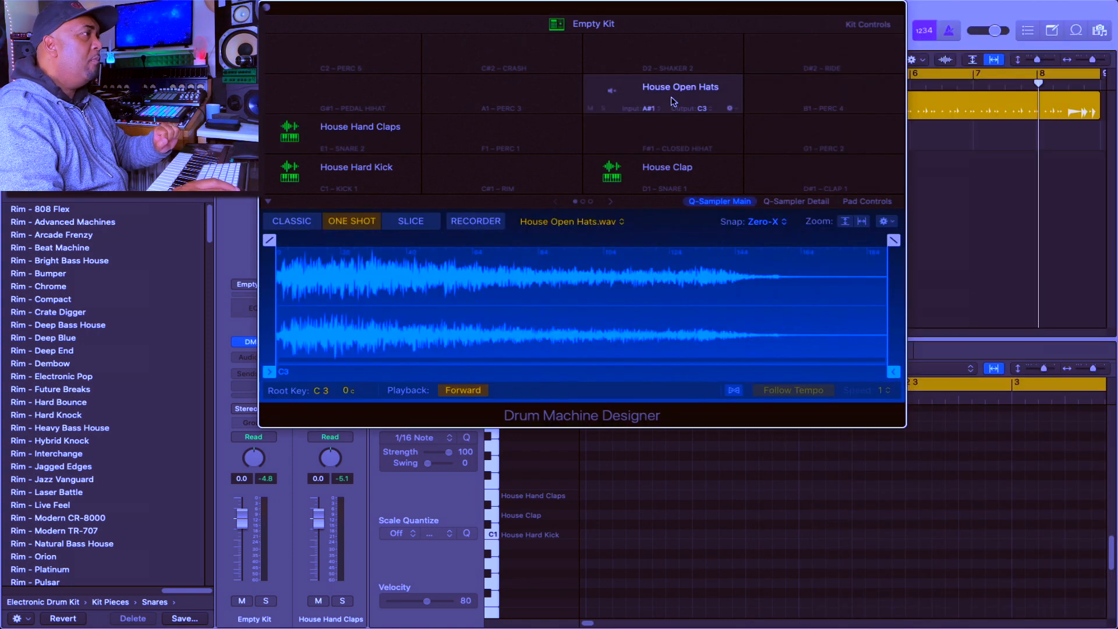
pyautogui.click(611, 92)
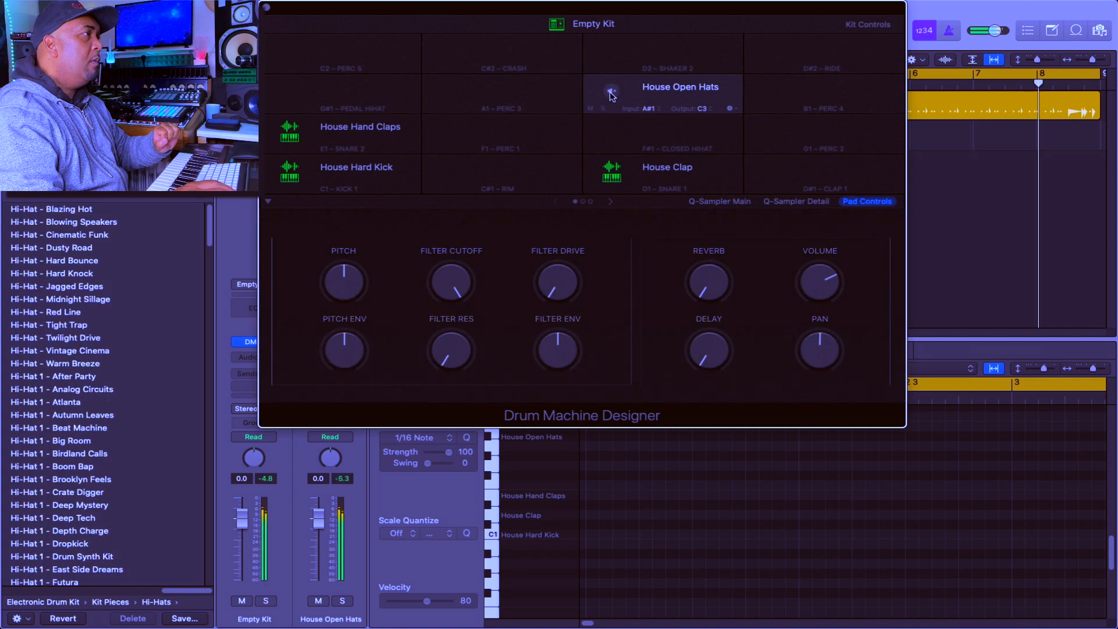
# - Audition the House Hard Kick, House Clap, House Hand Claps and House Open Hats pads in turn
pyautogui.click(288, 174)
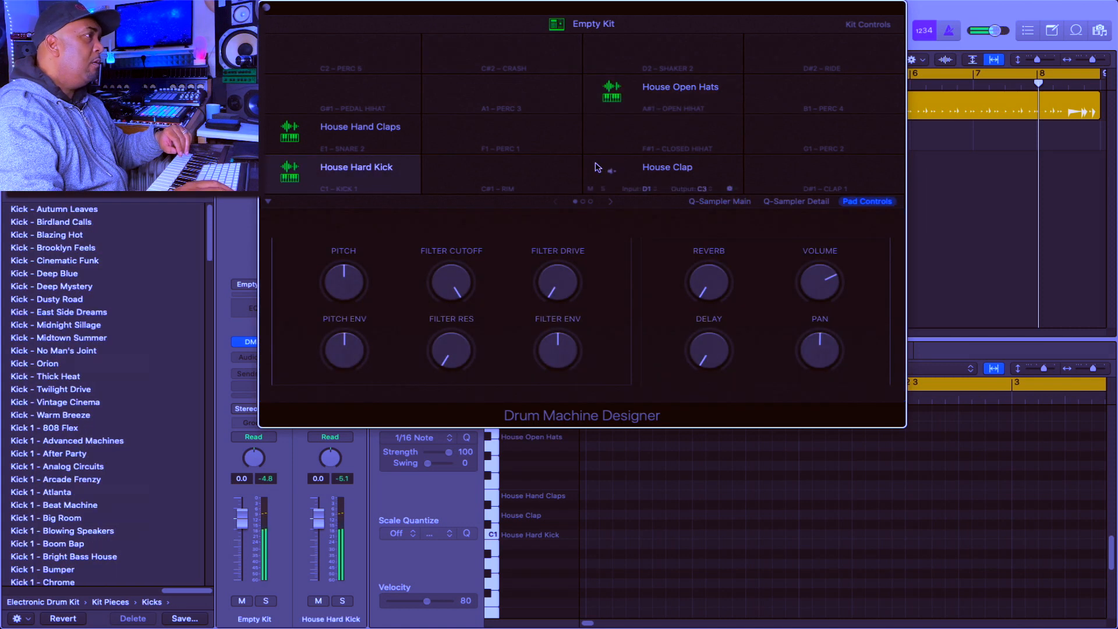
pyautogui.click(610, 173)
pyautogui.click(290, 131)
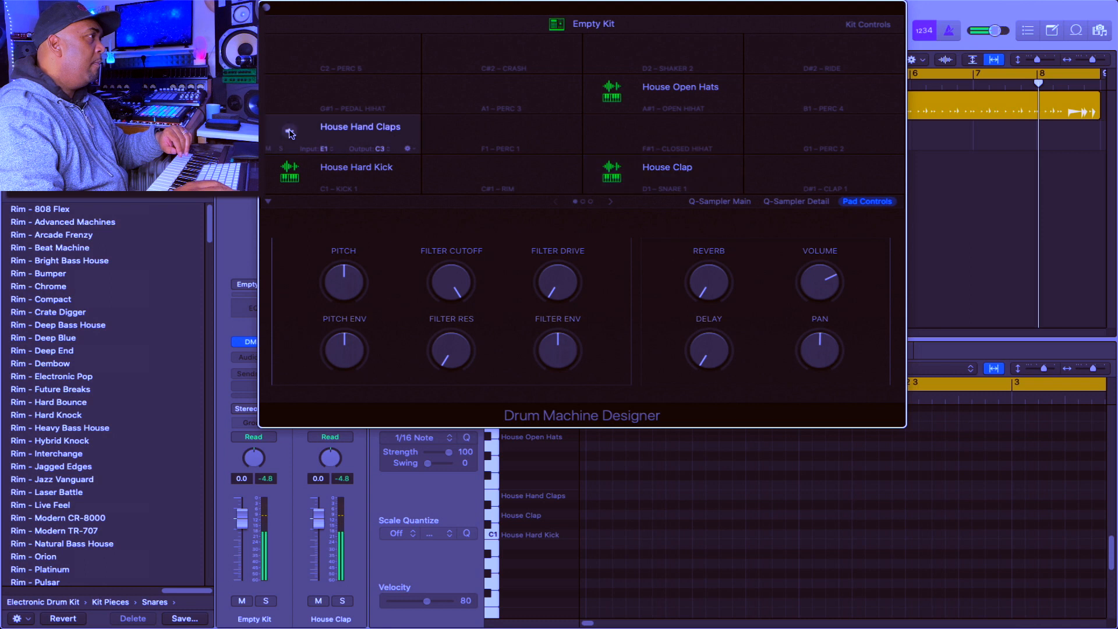
pyautogui.click(609, 92)
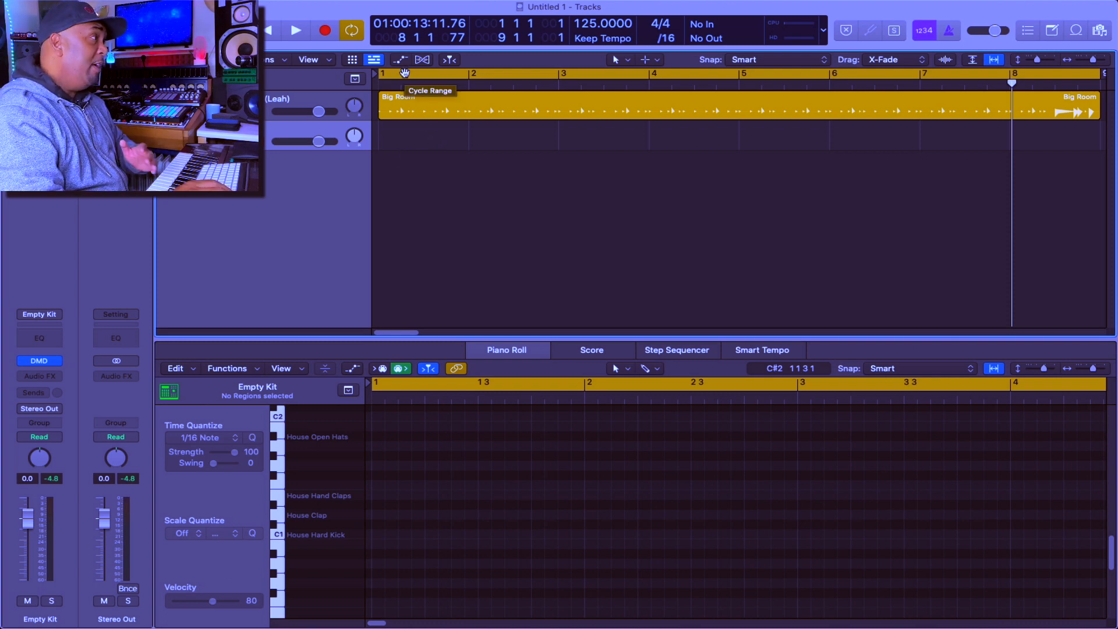
# - Create an empty MIDI region on the Empty Kit track and draw House Hard Kick notes on bar 1's four beats at velocity 90
pyautogui.rightClick(395, 132)
pyautogui.click(411, 133)
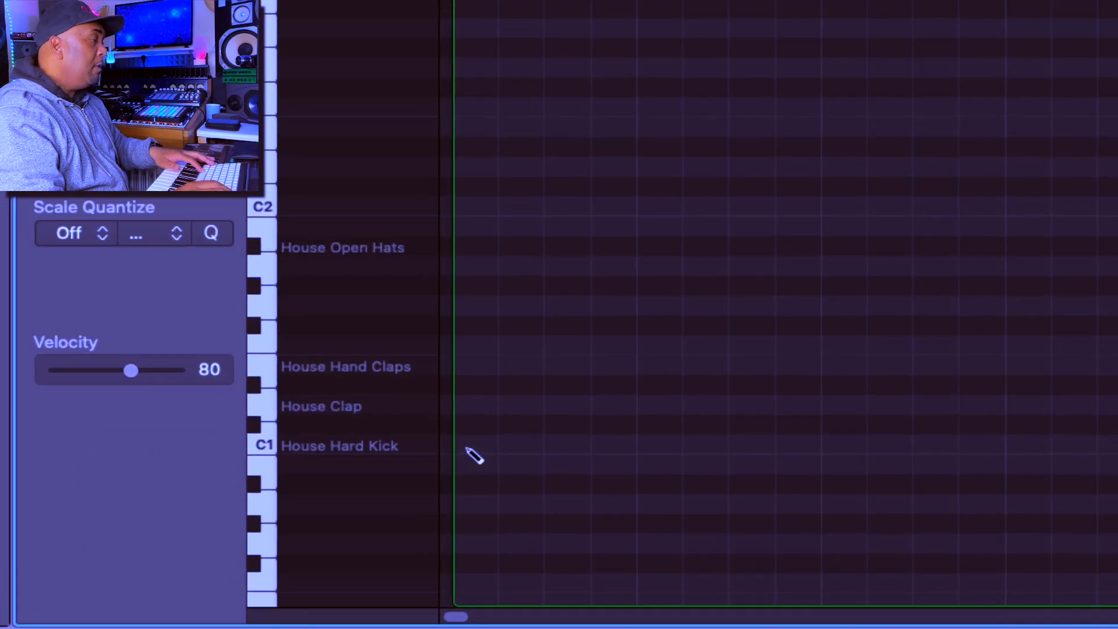
pyautogui.click(383, 533)
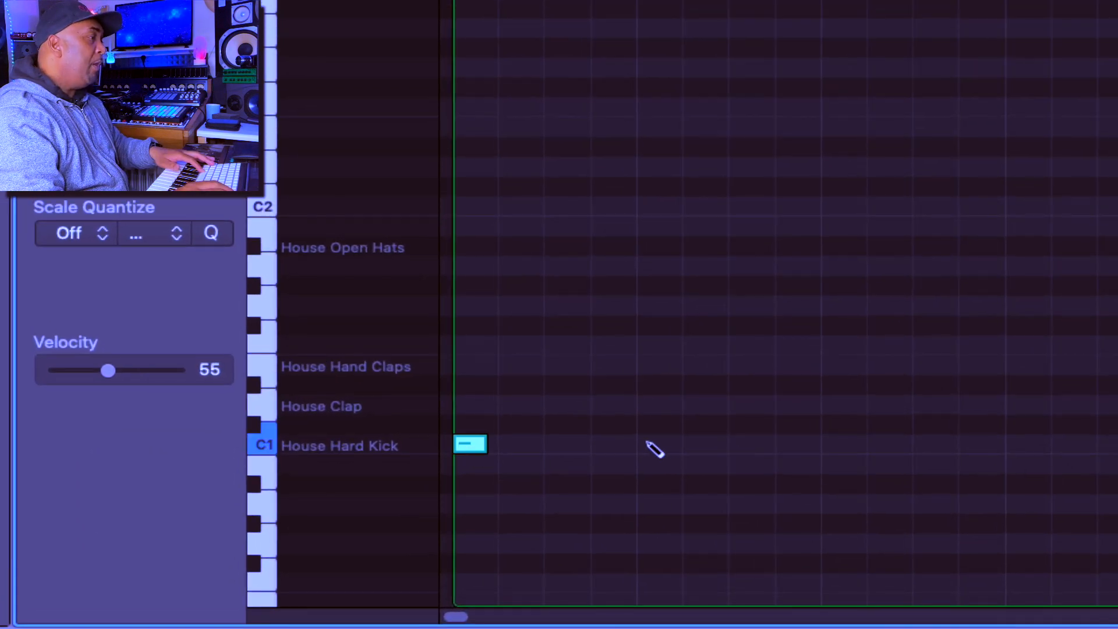
pyautogui.click(645, 443)
pyautogui.click(843, 445)
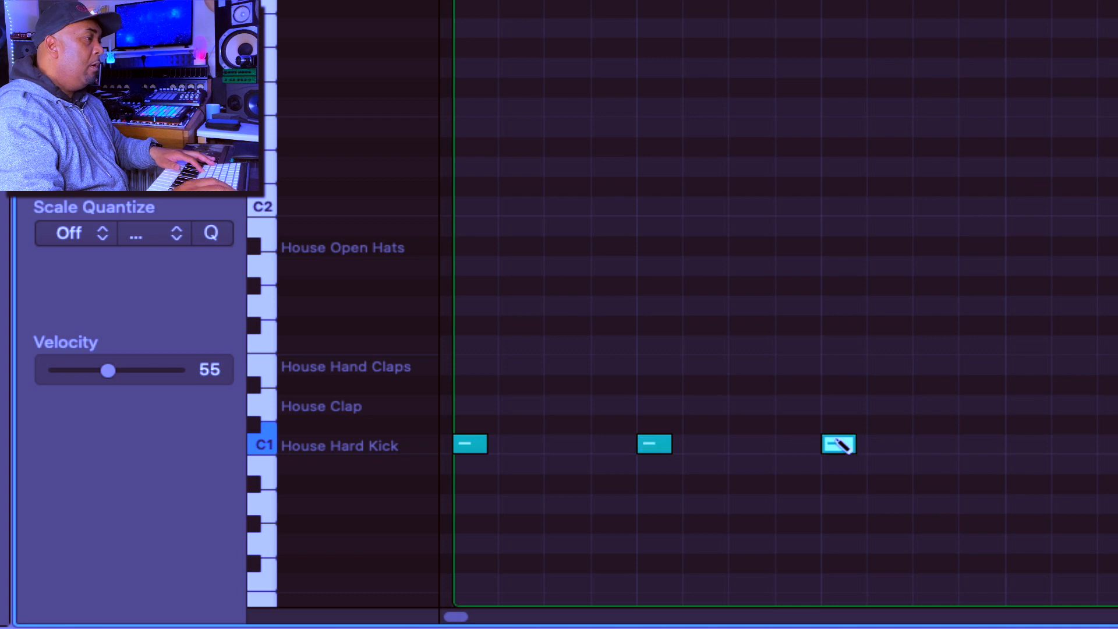
pyautogui.click(1034, 444)
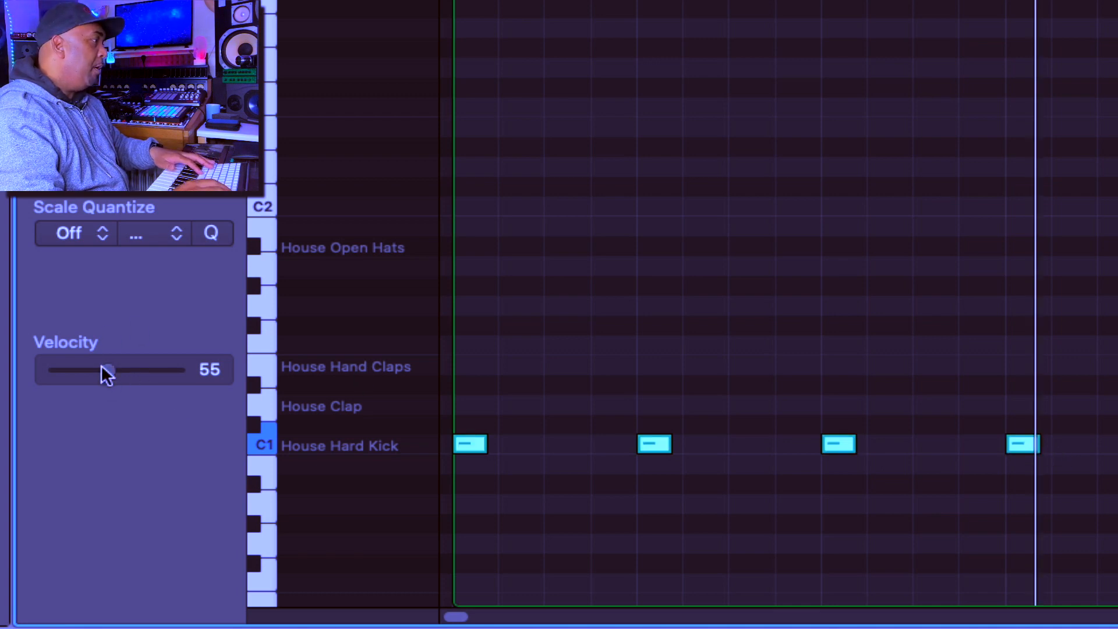
pyautogui.moveTo(101, 368); pyautogui.dragTo(135, 373)
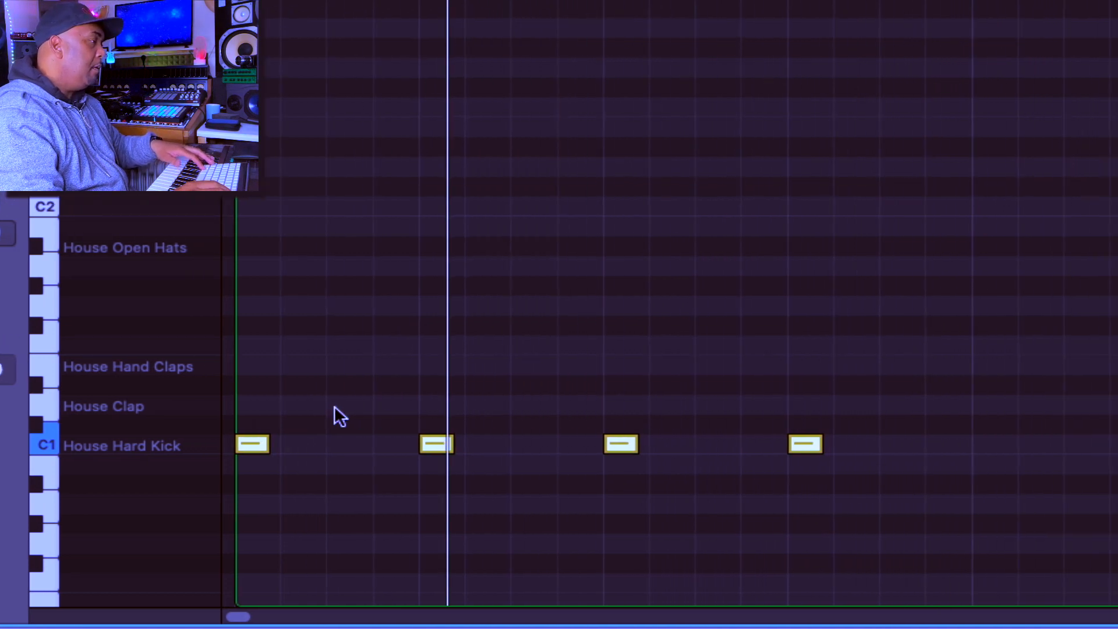
# - Draw House Clap and House Hand Claps notes on beats 2 and 4 of bar 1
pyautogui.press('super+Right')
pyautogui.click(500, 404)
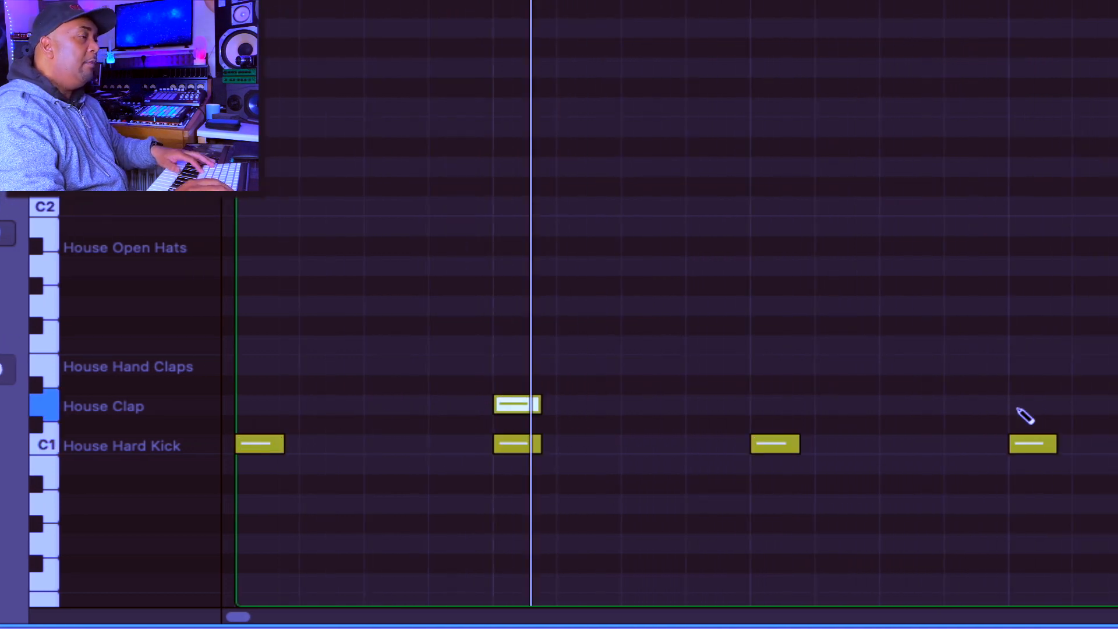
pyautogui.click(1017, 404)
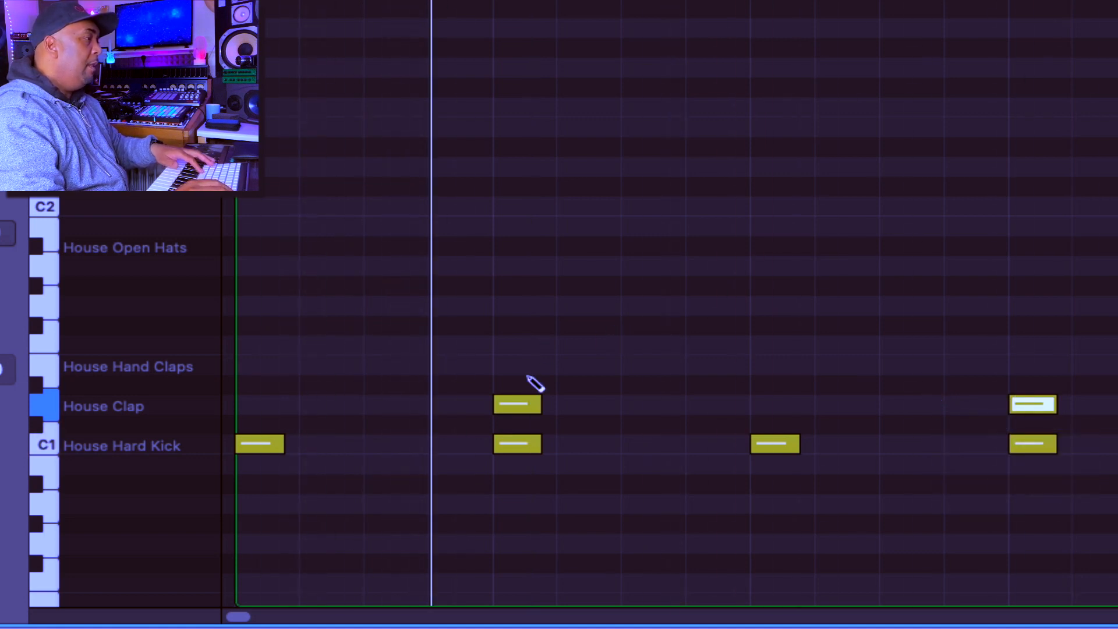
pyautogui.click(501, 366)
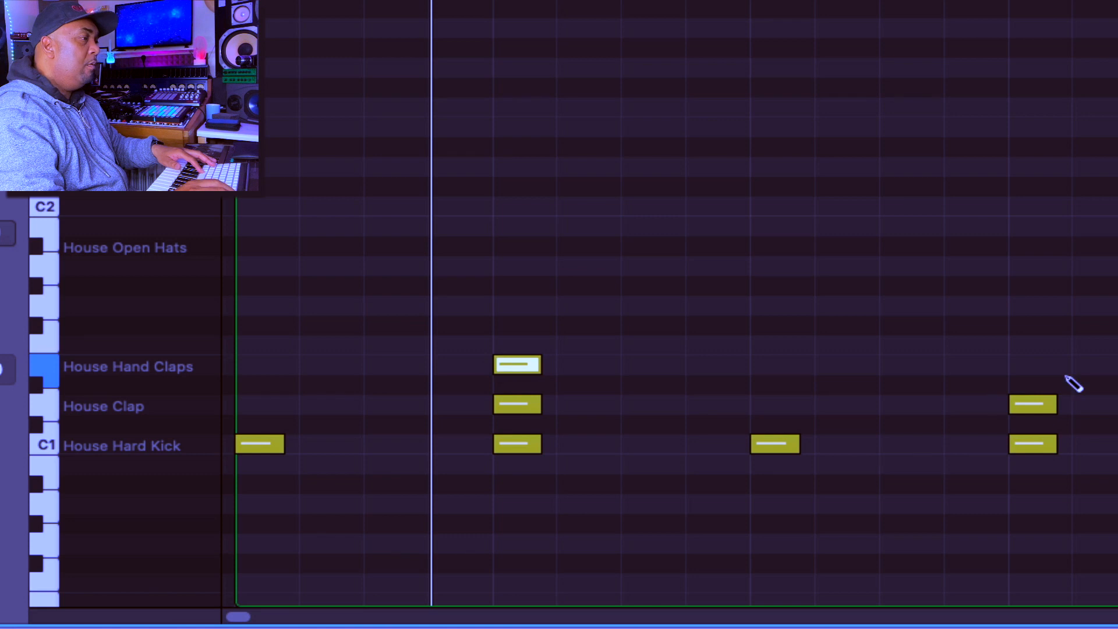
pyautogui.click(1030, 365)
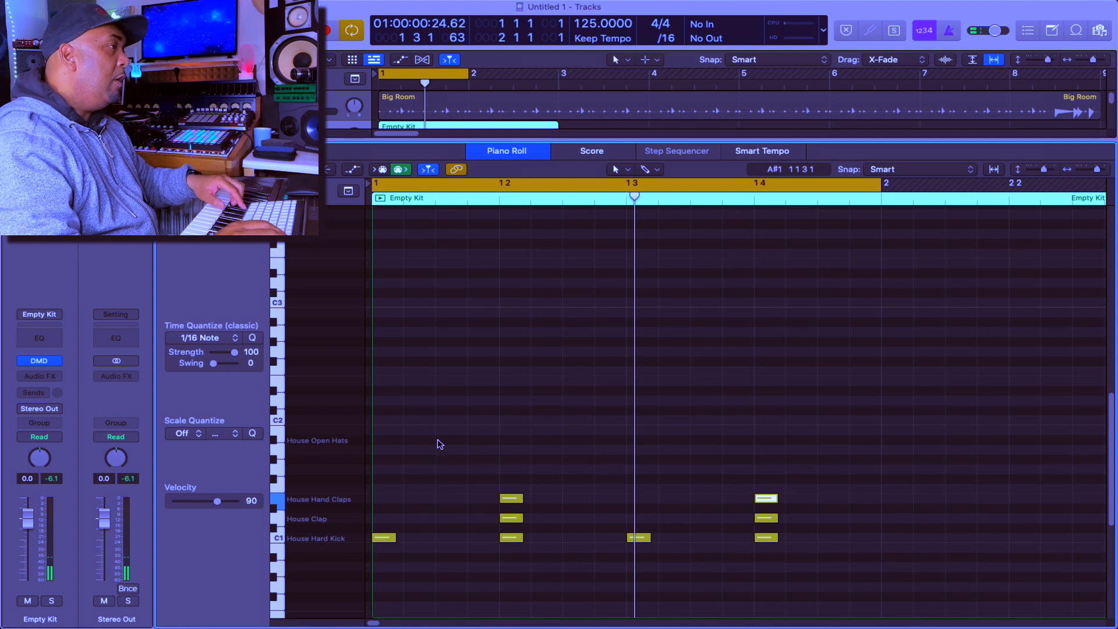
# - Draw House Open Hats notes halfway between the beats throughout bar 1, and play back the pattern
pyautogui.click(443, 440)
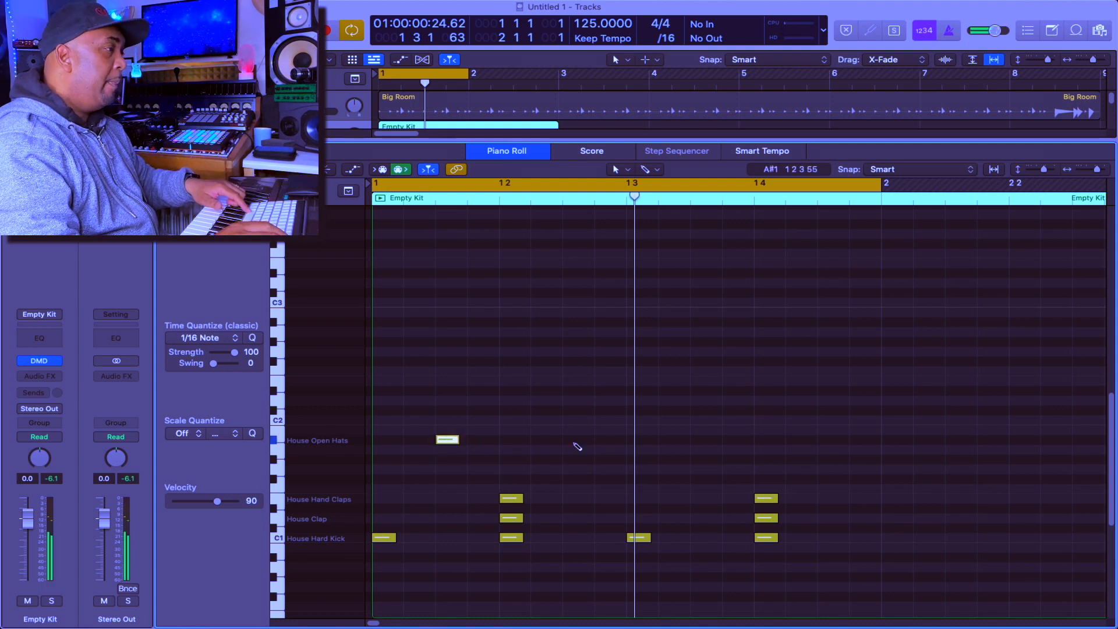
pyautogui.click(573, 441)
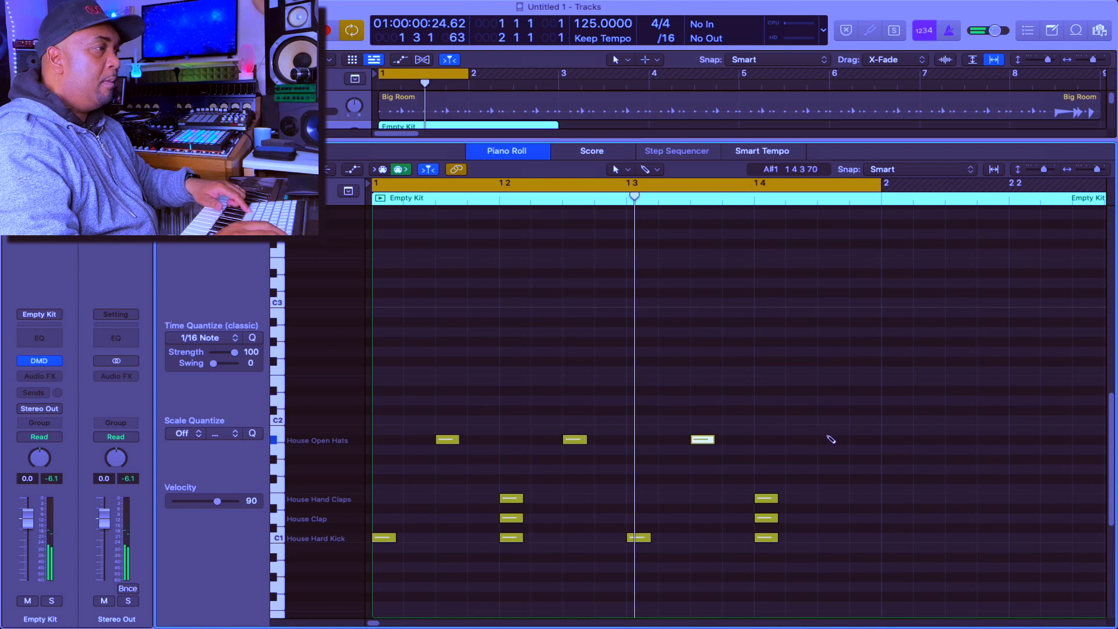
pyautogui.press('space')
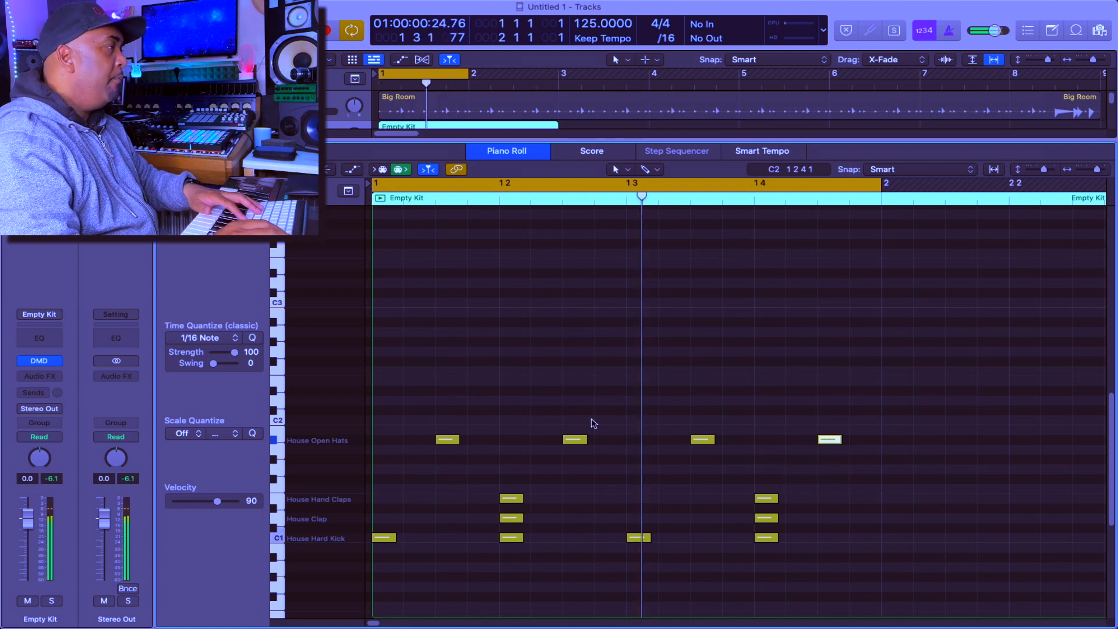
pyautogui.press('p')
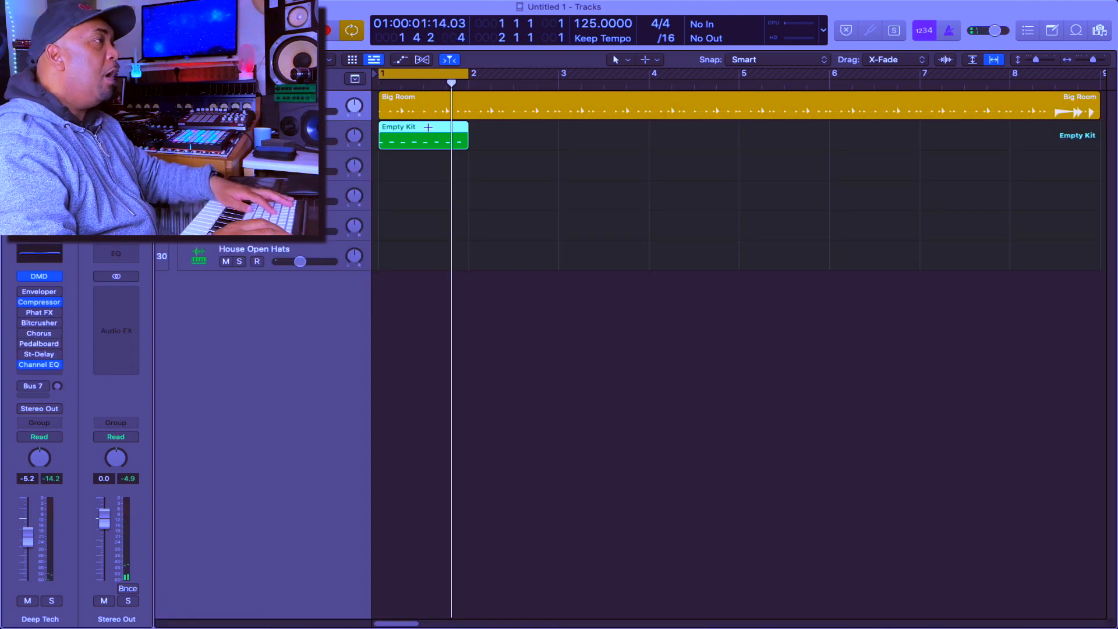
# - Repeat the one-bar Empty Kit region seven times to fill bars 1 to 8
pyautogui.press('super+r')
pyautogui.press('super+r')
pyautogui.press('super+r')
pyautogui.press('super+r')
pyautogui.press('super+r')
pyautogui.press('super+r')
pyautogui.press('super+r')
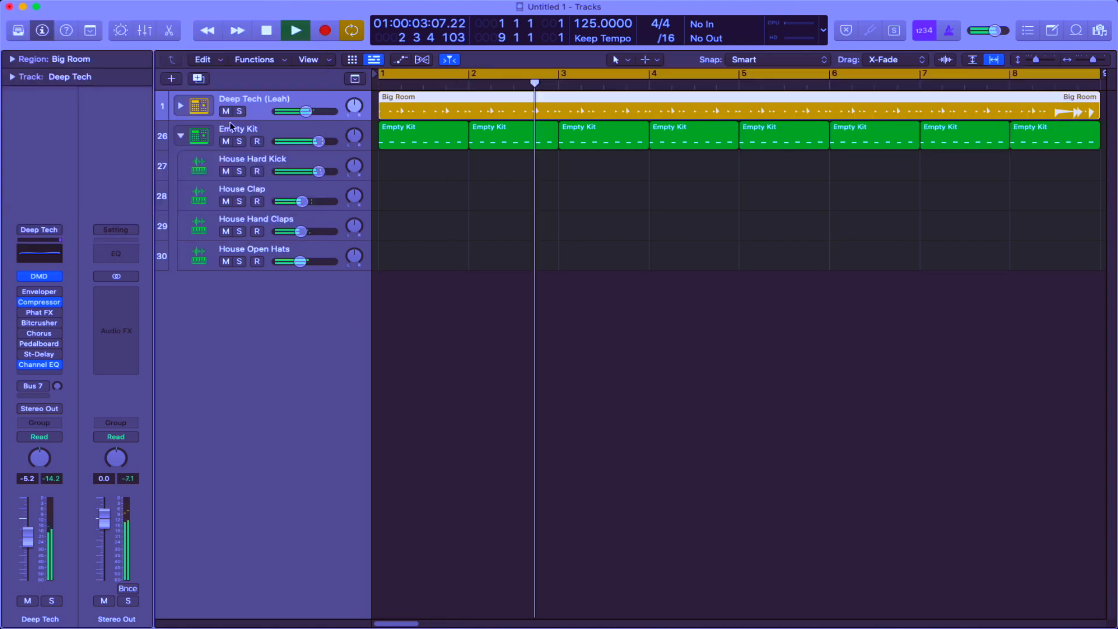
# - Expand the Deep Tech track stack, lower the soloed Click track's volume to -24.0 dB, and audition Clap 1 in solo
pyautogui.click(180, 106)
pyautogui.press('space')
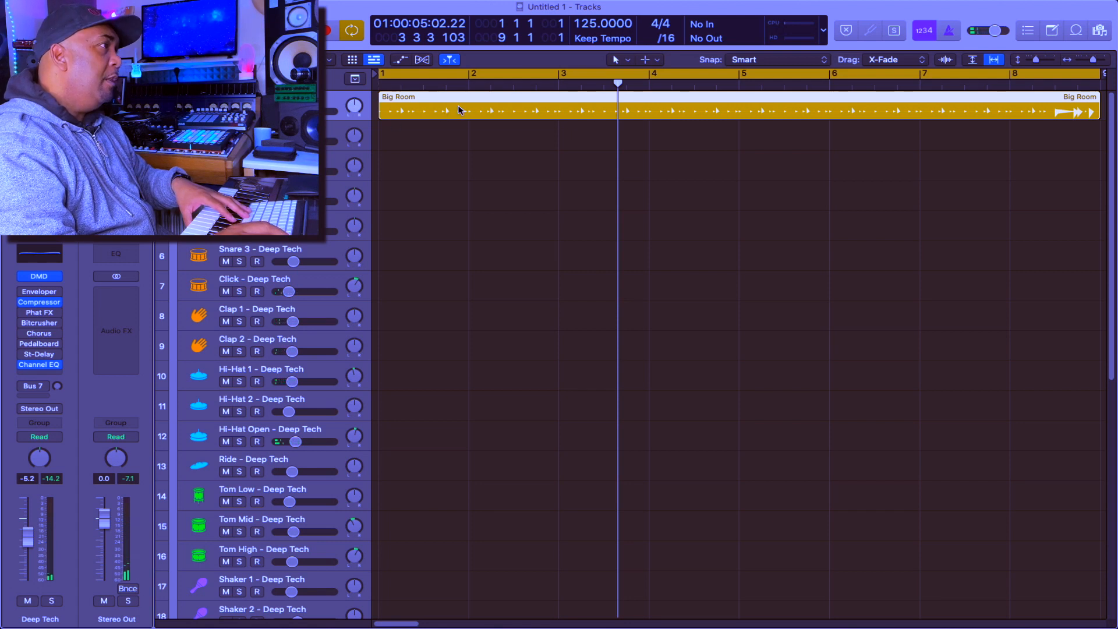
pyautogui.press('space')
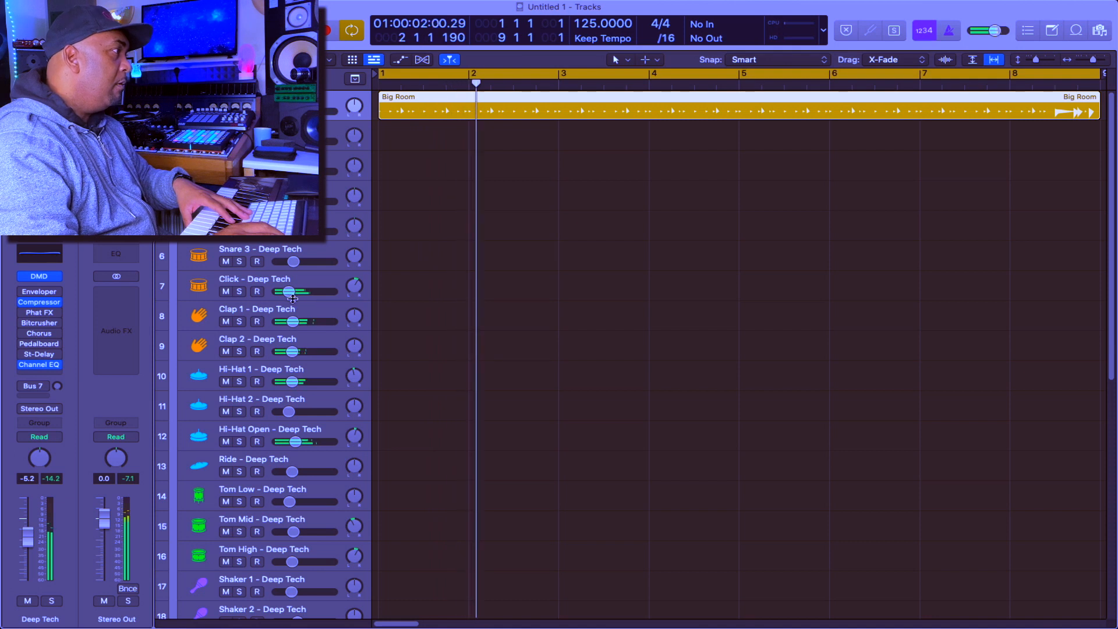
pyautogui.click(240, 291)
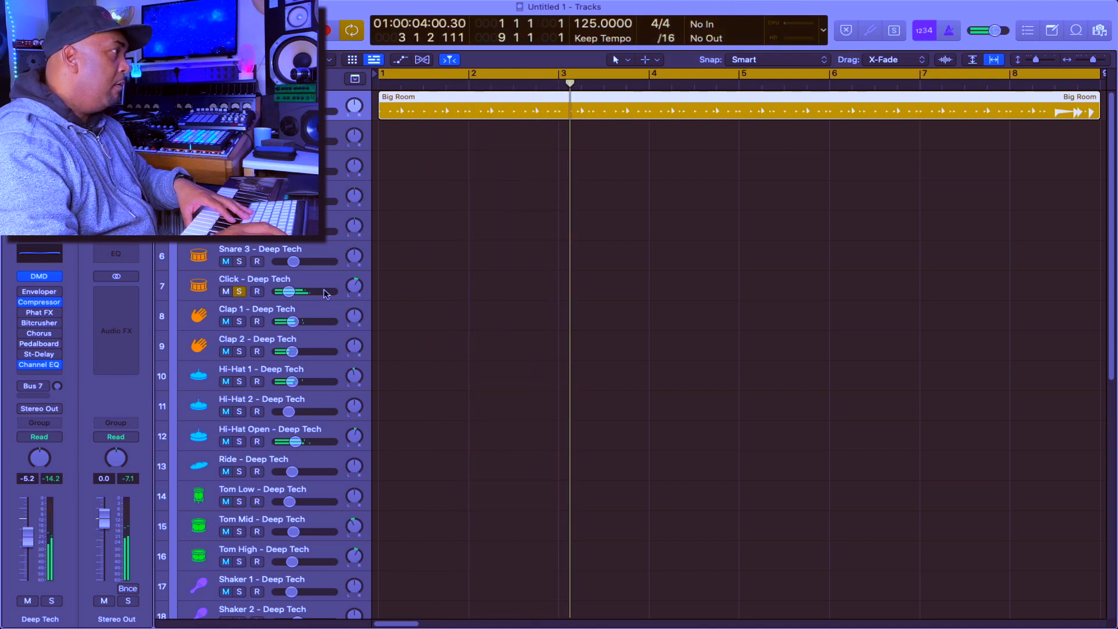
pyautogui.moveTo(304, 292)
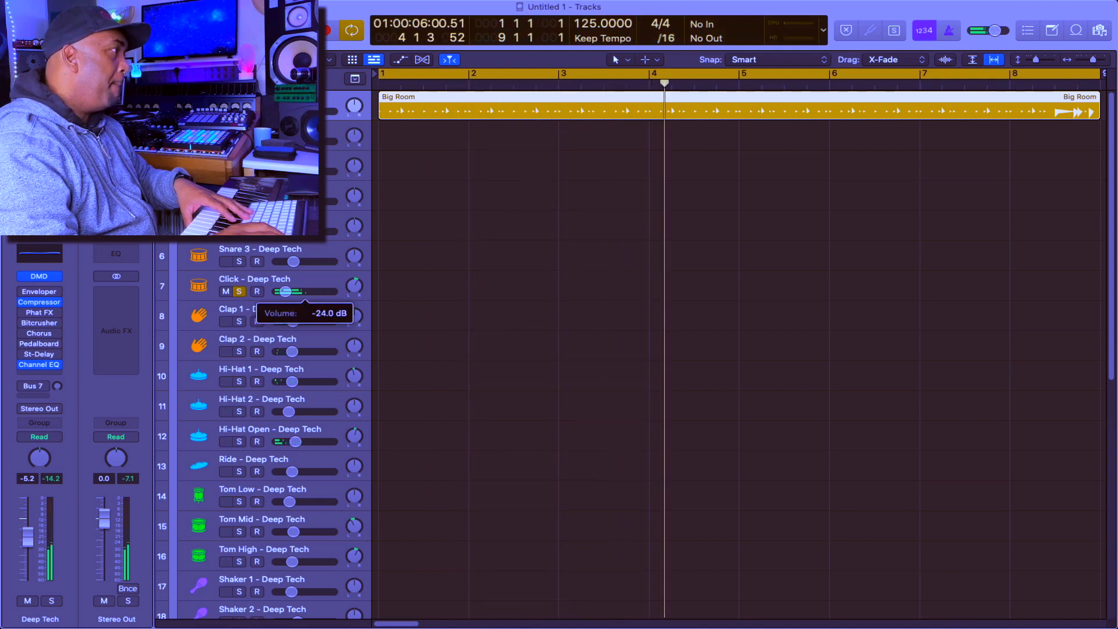
pyautogui.click(243, 292)
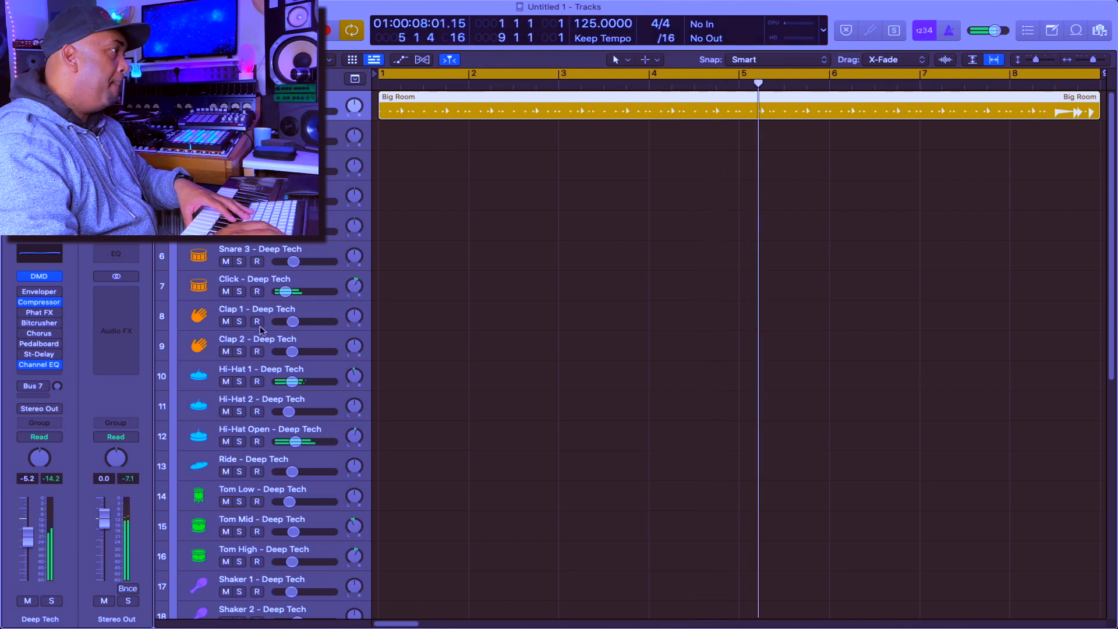
pyautogui.click(239, 321)
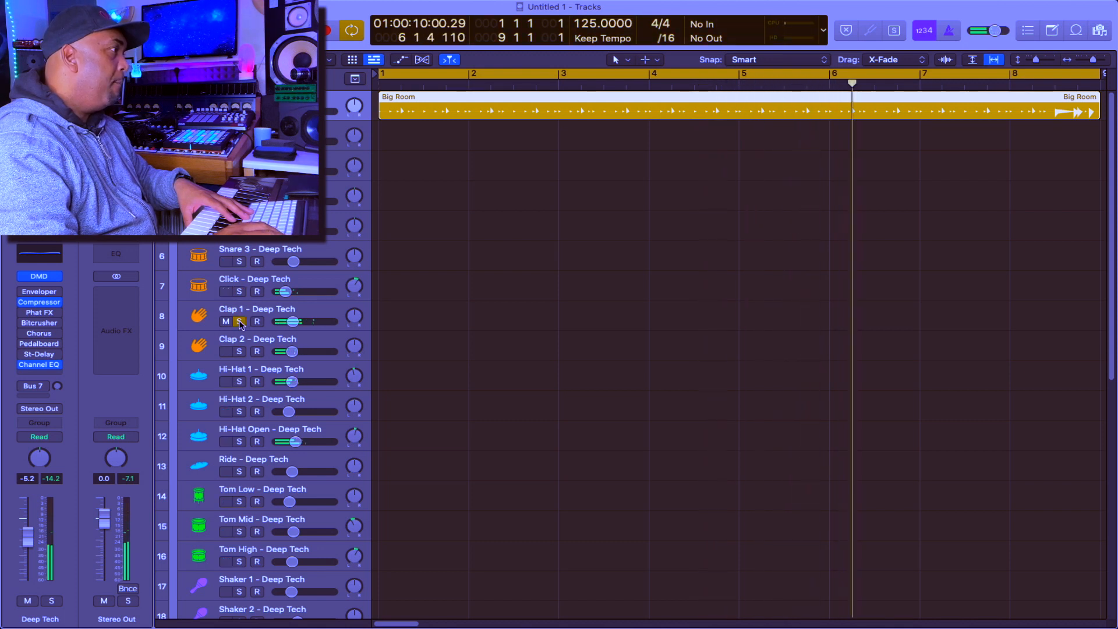
pyautogui.click(239, 321)
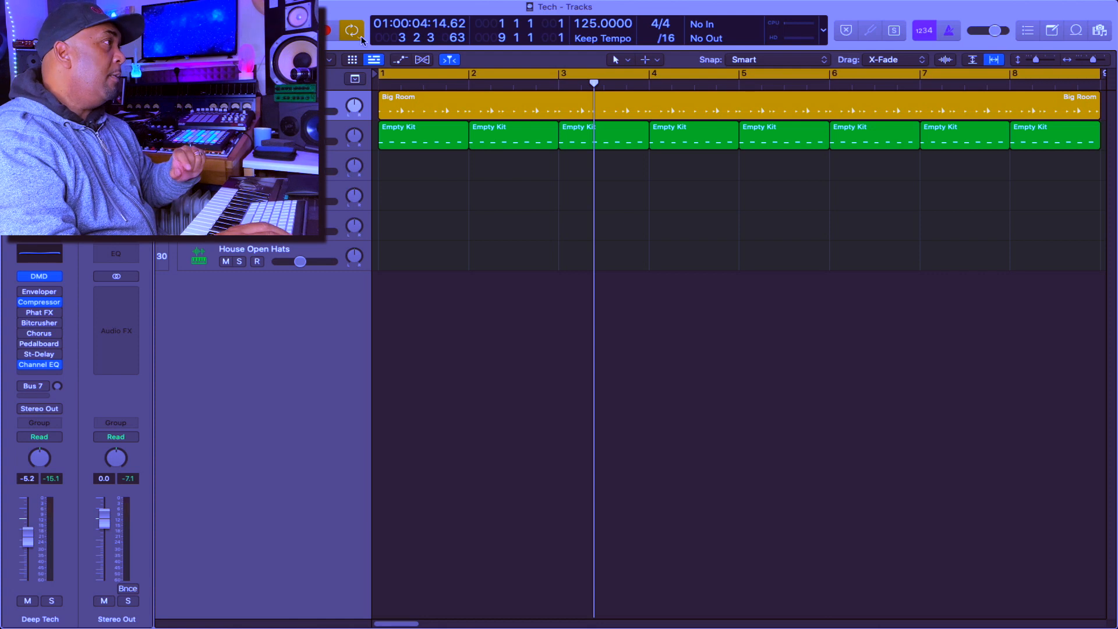
# - Create a Drummer track in the Percussion genre and choose the Quincy - Pop Percussion drummer
pyautogui.press('alt+super+n')
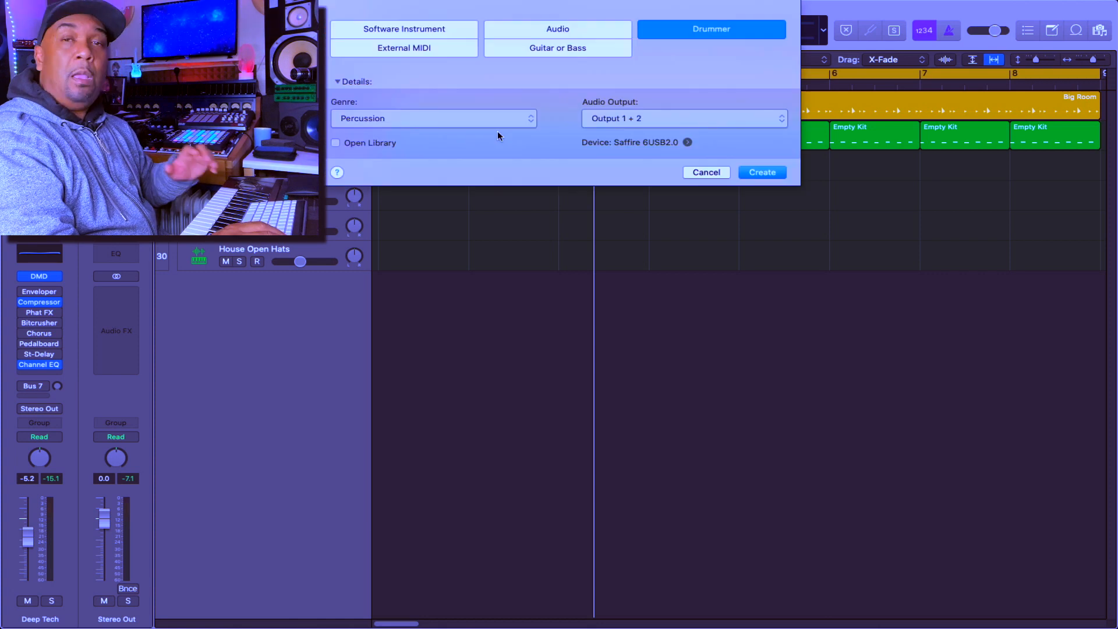
pyautogui.click(763, 173)
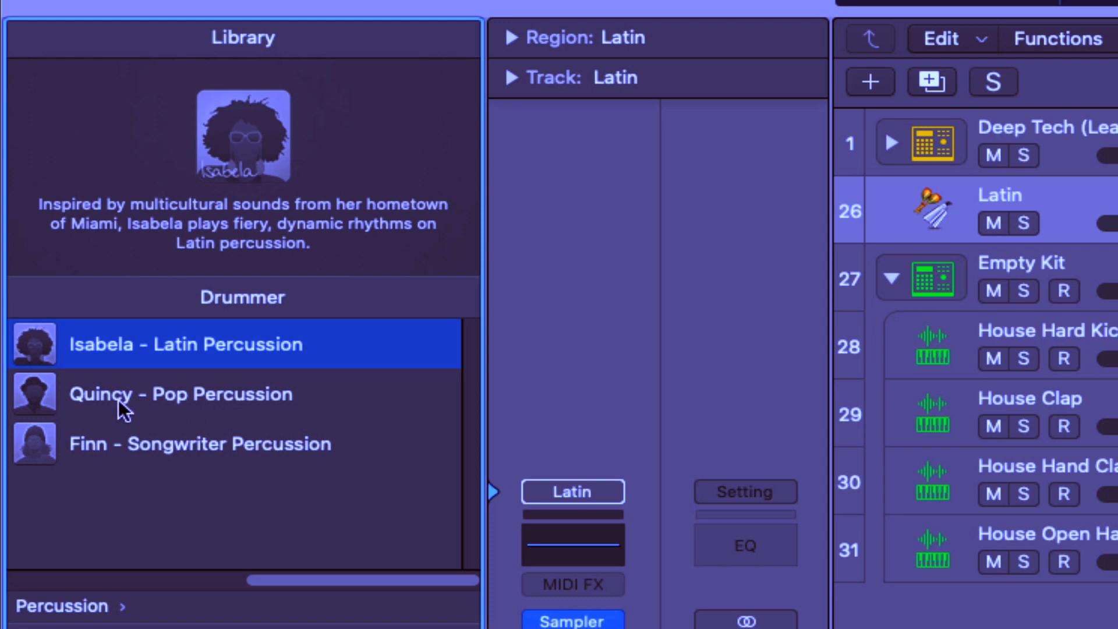
pyautogui.click(119, 402)
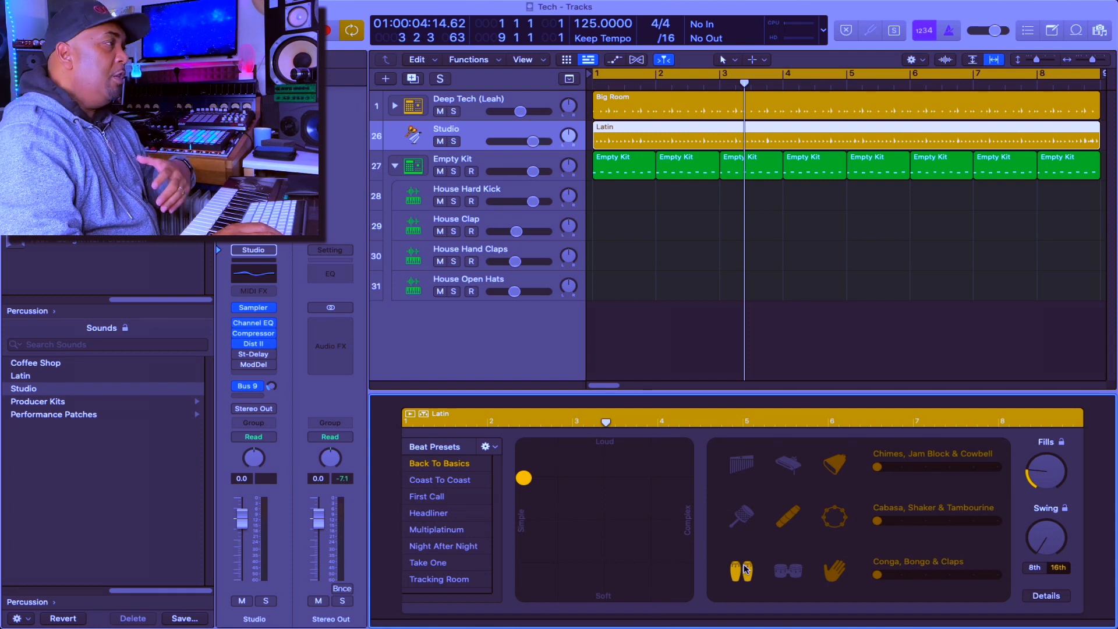
# - During playback, apply the Coast To Coast beat preset to the percussion region and raise its Swing to just past halfway
pyautogui.press('space')
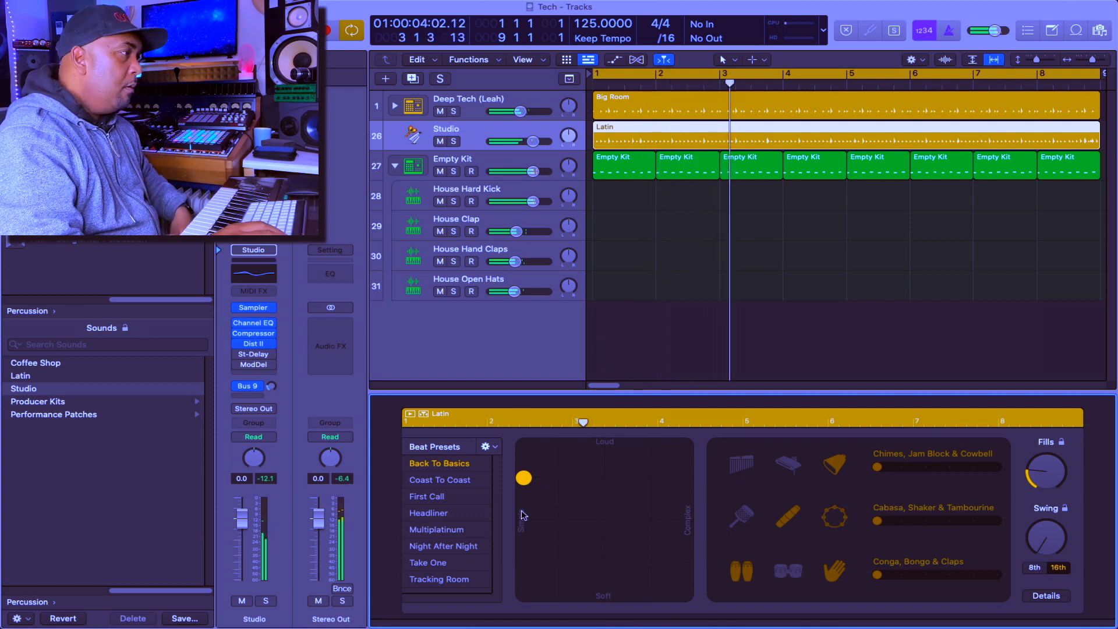
pyautogui.moveTo(523, 478); pyautogui.dragTo(523, 485)
pyautogui.click(464, 481)
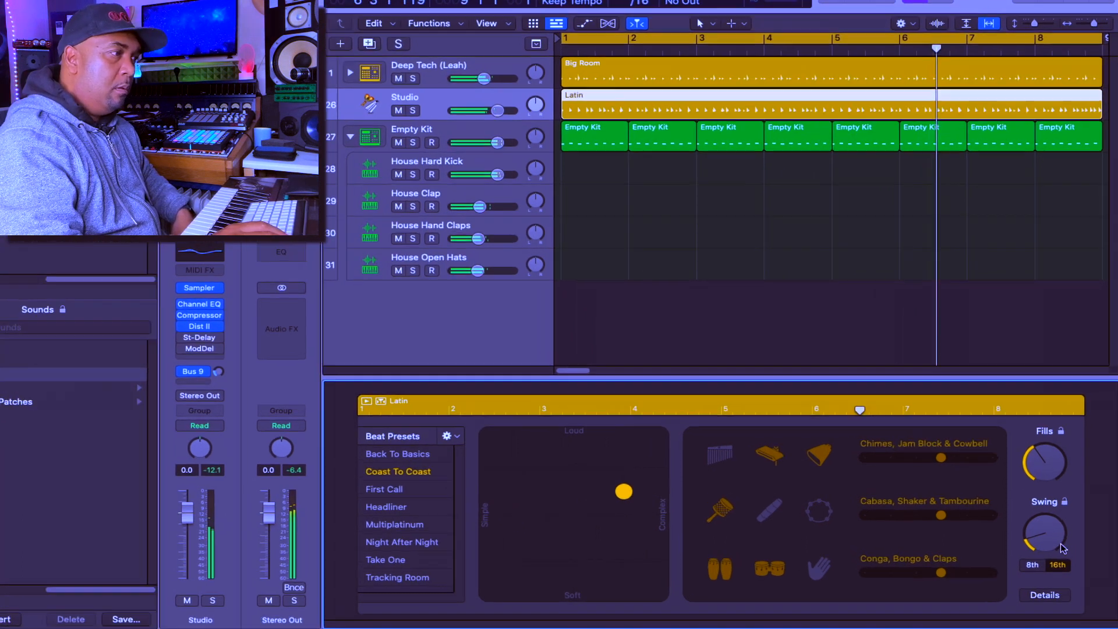
pyautogui.moveTo(1034, 540); pyautogui.dragTo(1043, 520)
pyautogui.moveTo(1008, 417); pyautogui.dragTo(1058, 319)
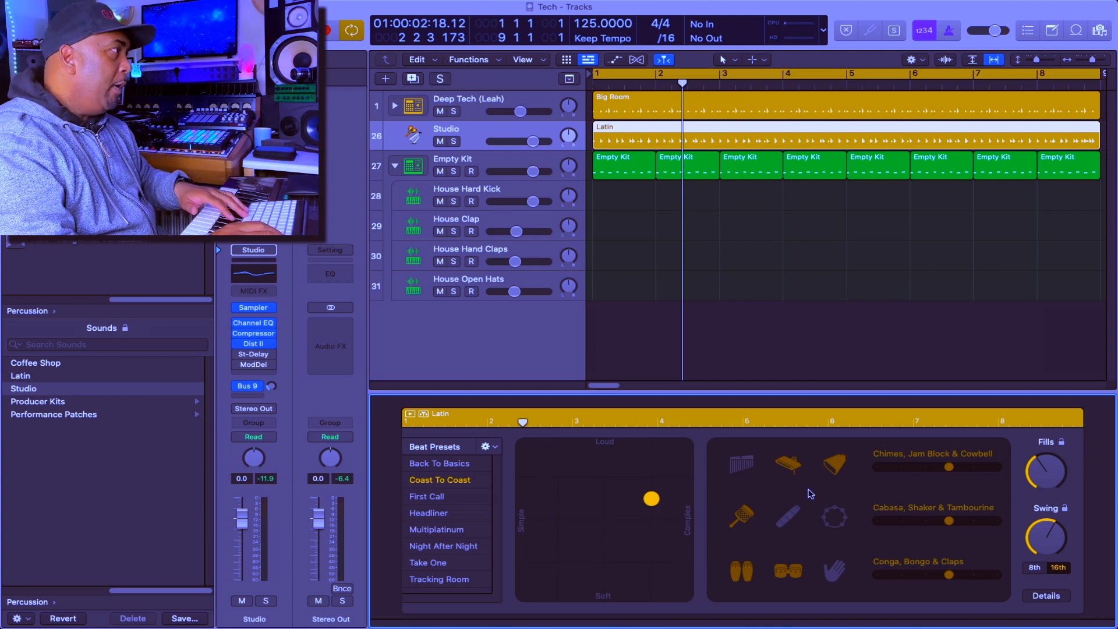
# - Play back the full beat and slightly lower the Studio percussion track's volume
pyautogui.press('space')
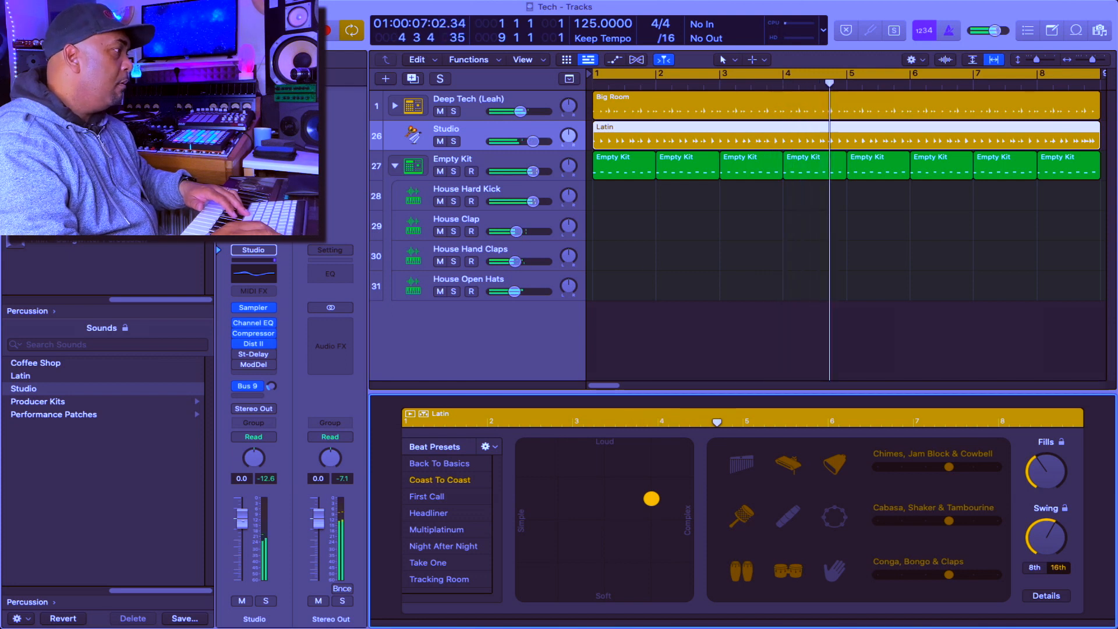
pyautogui.moveTo(533, 141); pyautogui.dragTo(523, 142)
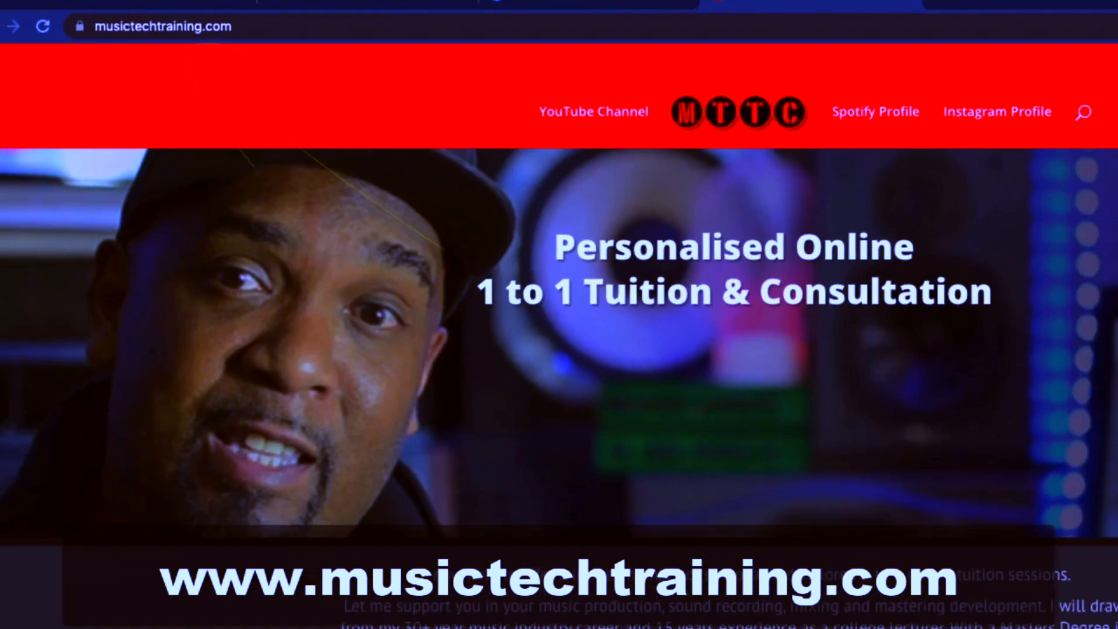
# - Switch to the musictechtraining.com contact form, enter the e-mail and a message requesting a mixing tuition session, answer the sum with 26, and submit
pyautogui.moveTo(1115, 187); pyautogui.dragTo(1116, 425)
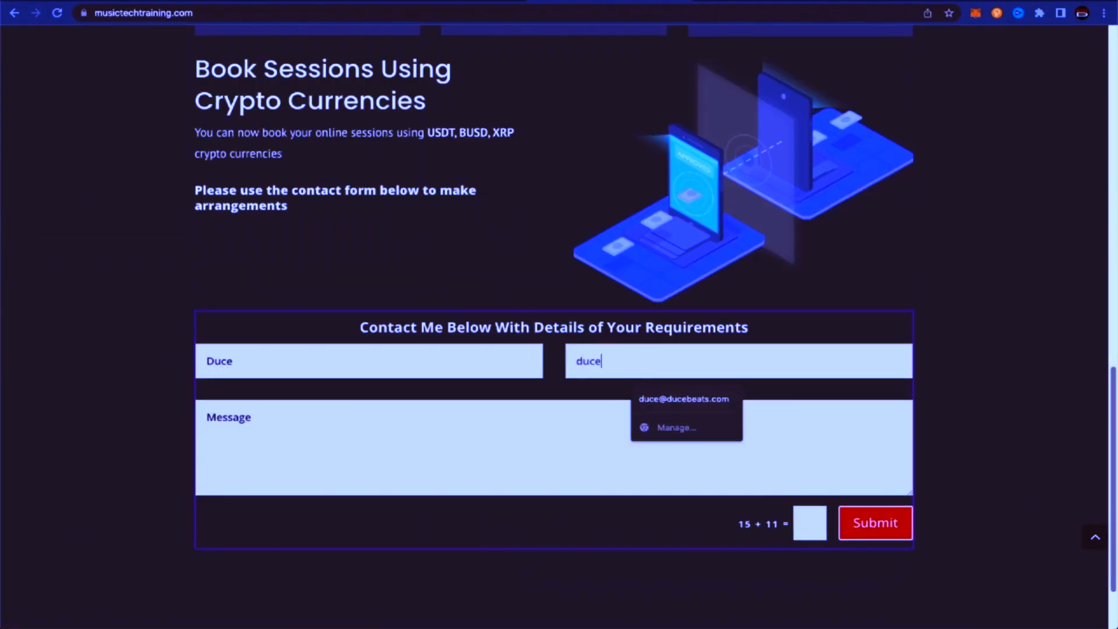
pyautogui.write('@ducebeats.com')
pyautogui.click(291, 460)
pyautogui.write('Hey, can I book a tuition session wi')
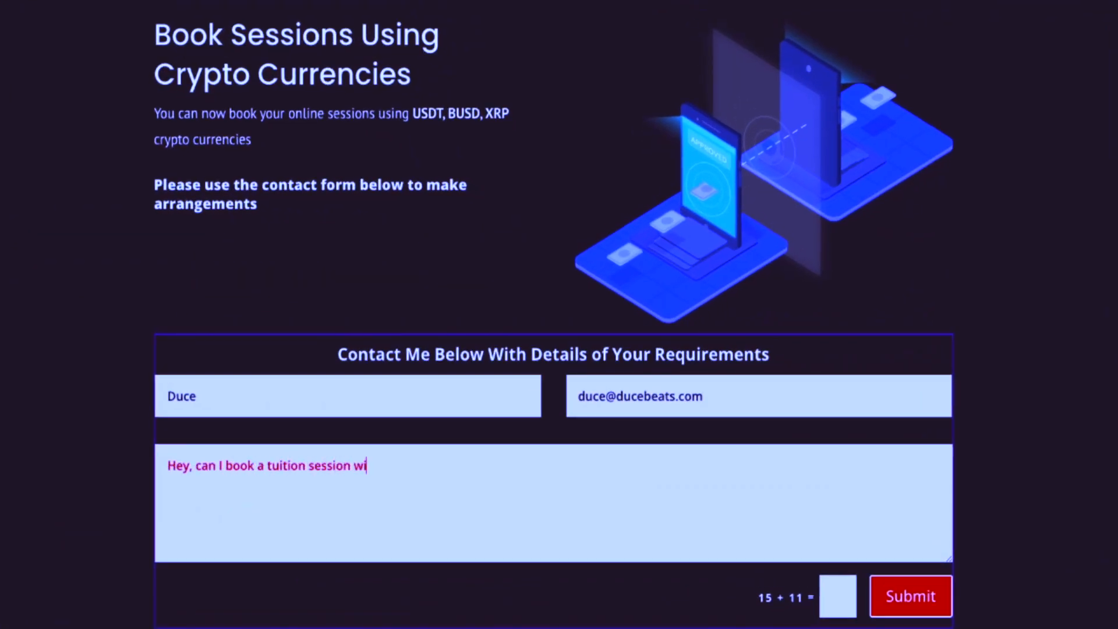
pyautogui.write('th you?')
pyautogui.press('BackSpace')
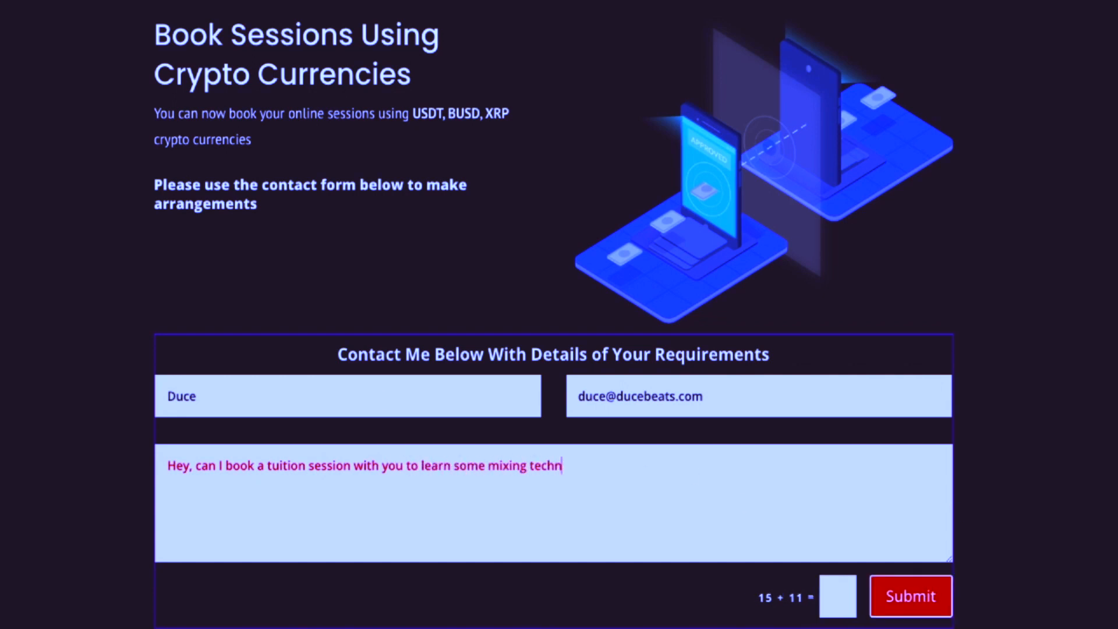
pyautogui.write('26')
pyautogui.click(891, 595)
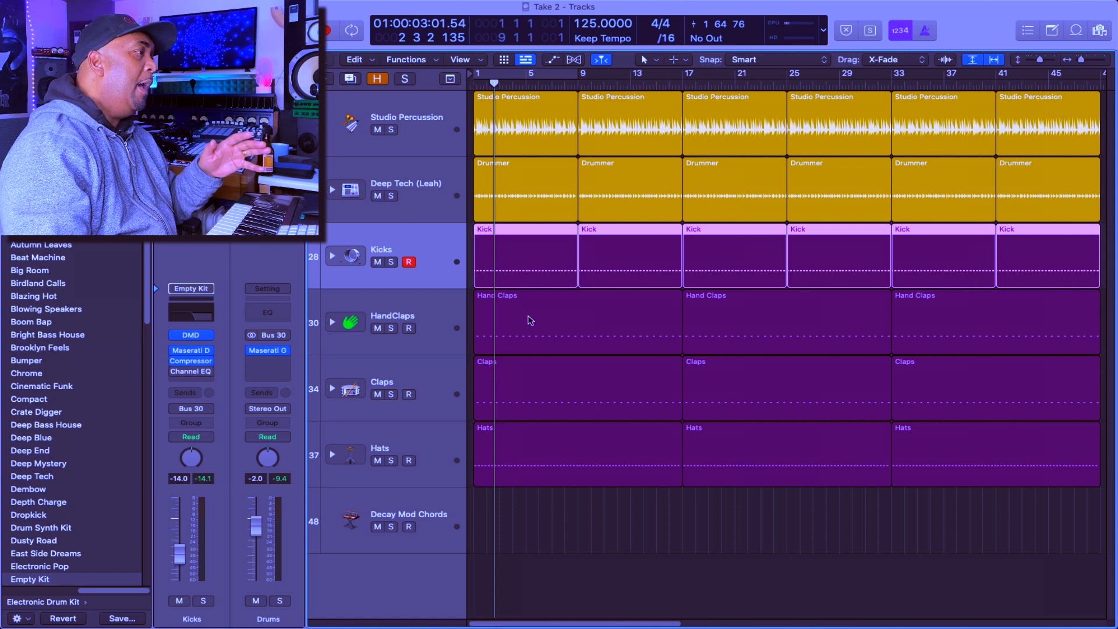
# - Switch to the Take 2 project in Logic Pro and examine the channel strips of the HandClaps, Claps, Hats and Kicks tracks
pyautogui.click(444, 340)
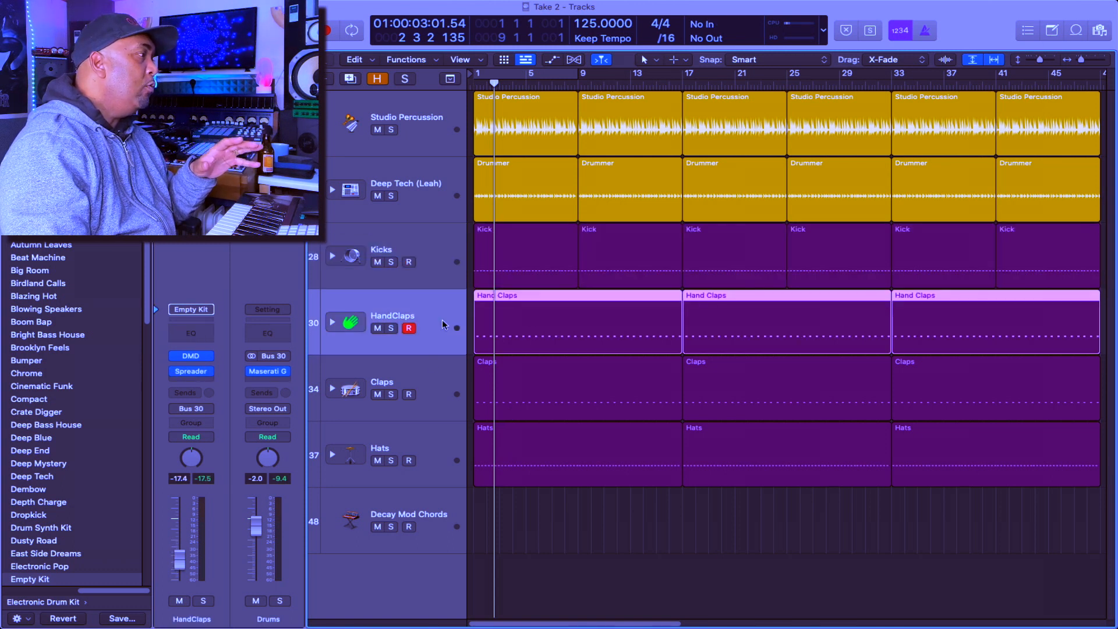
pyautogui.click(433, 385)
pyautogui.click(434, 437)
pyautogui.click(434, 268)
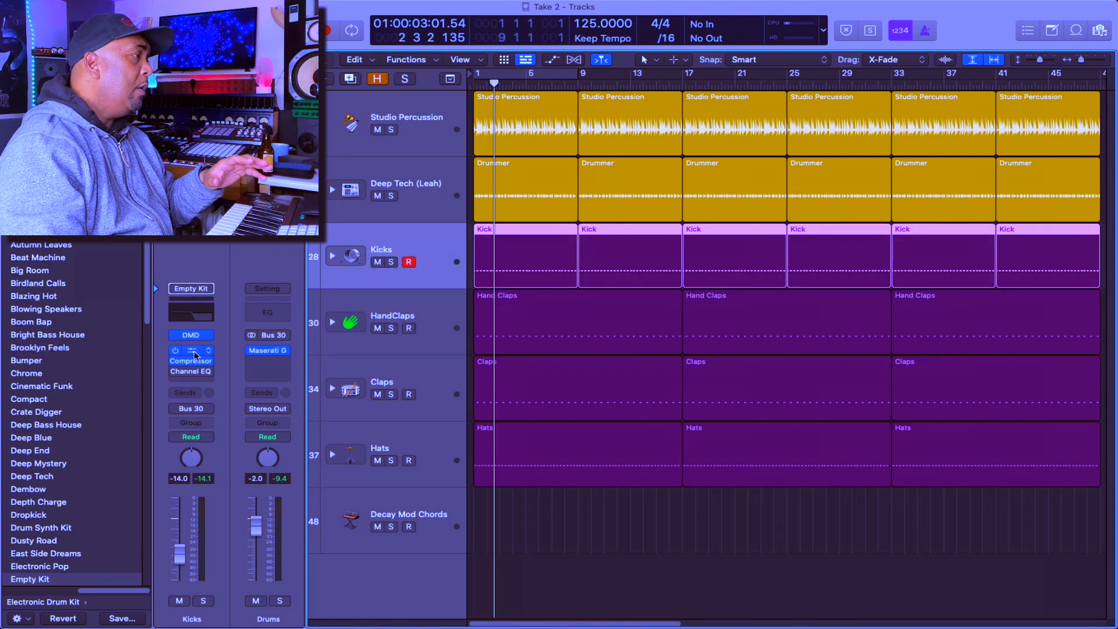
# - Examine the Maserati DRM plug-in on the Kicks track and the channel strips down to the Hats track
pyautogui.click(193, 352)
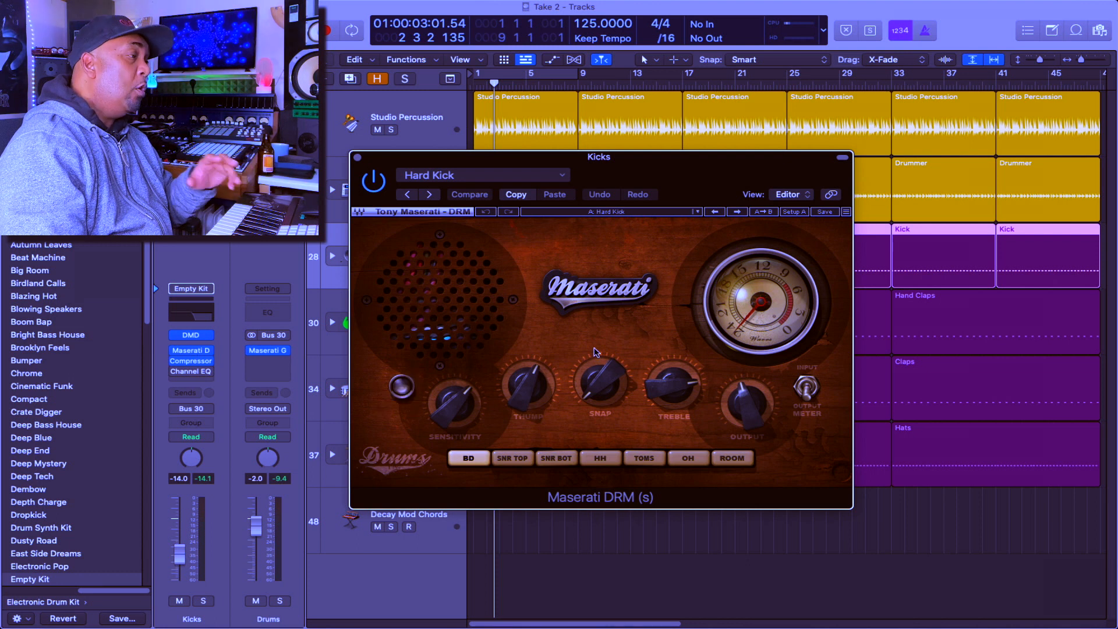
pyautogui.click(357, 157)
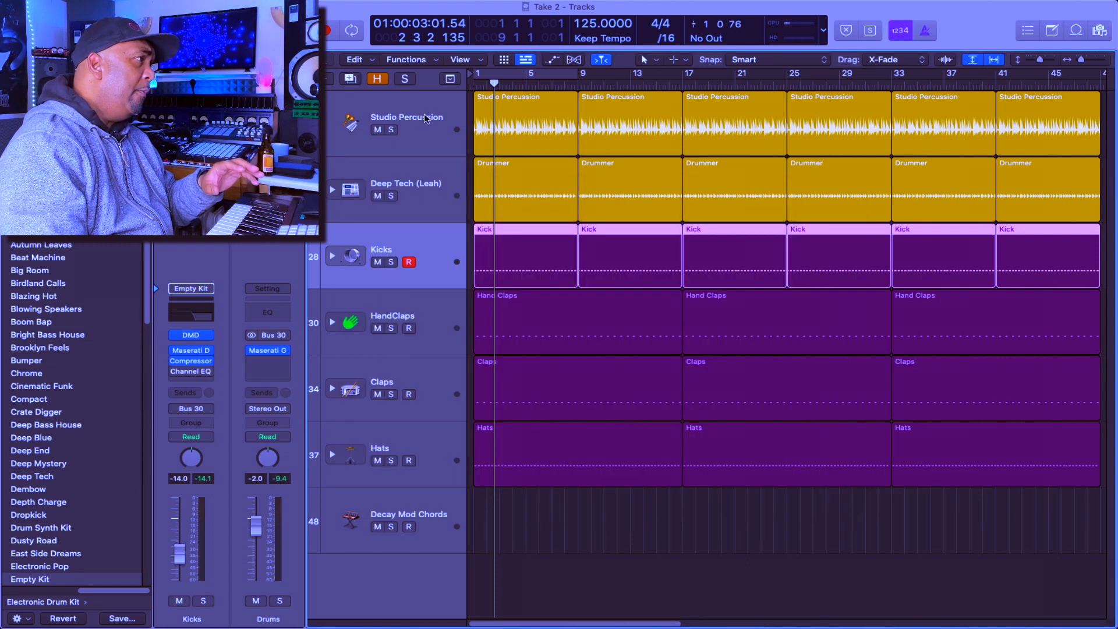
pyautogui.press('Down')
pyautogui.press('Down')
pyautogui.press('Down')
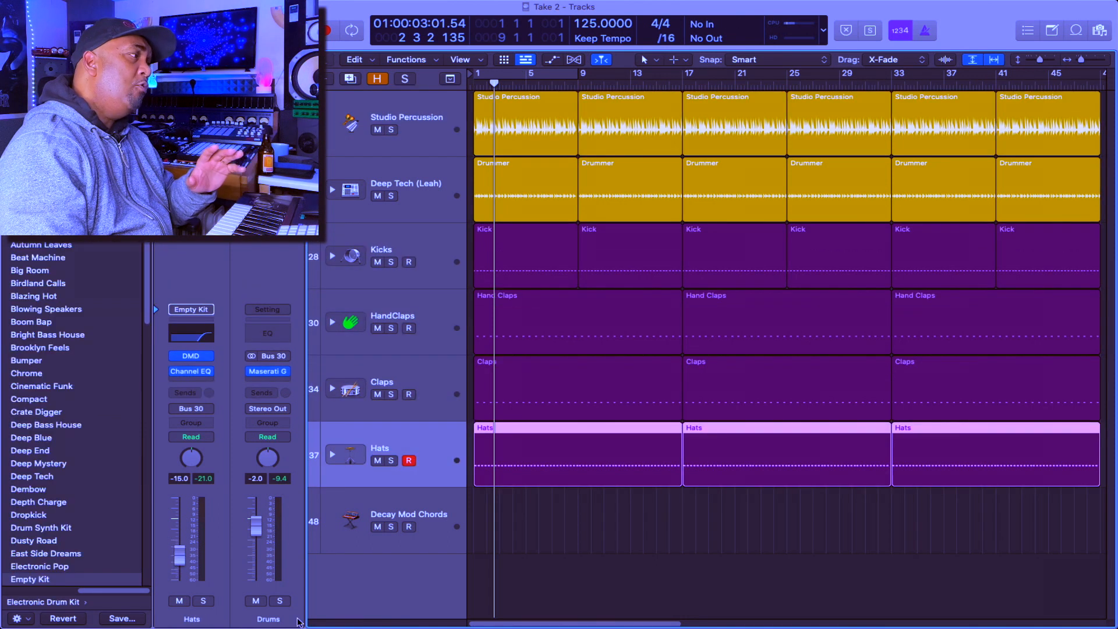
# - Open the Maserati GRP plug-in on the Drums bus, move its window clear, and play back the beat
pyautogui.click(269, 372)
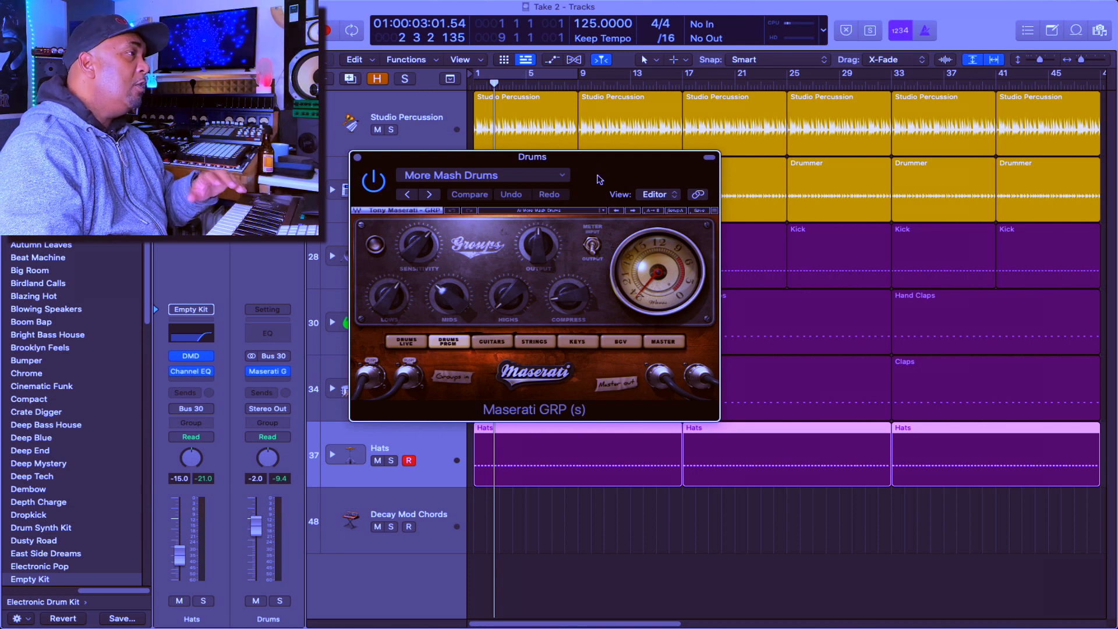
pyautogui.moveTo(600, 179); pyautogui.dragTo(763, 167)
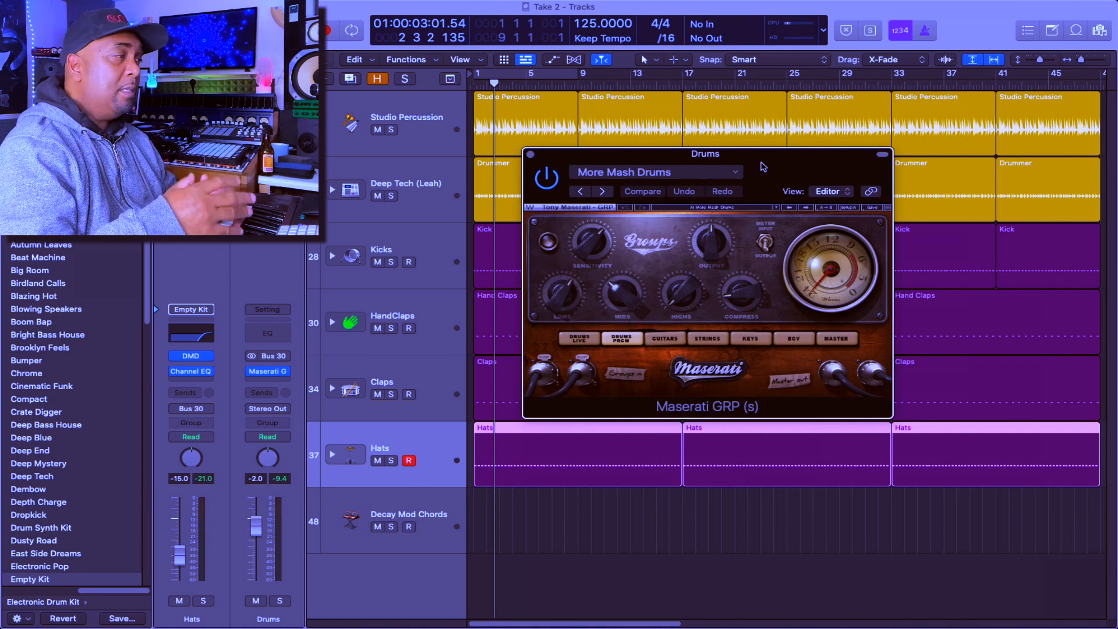
pyautogui.press('space')
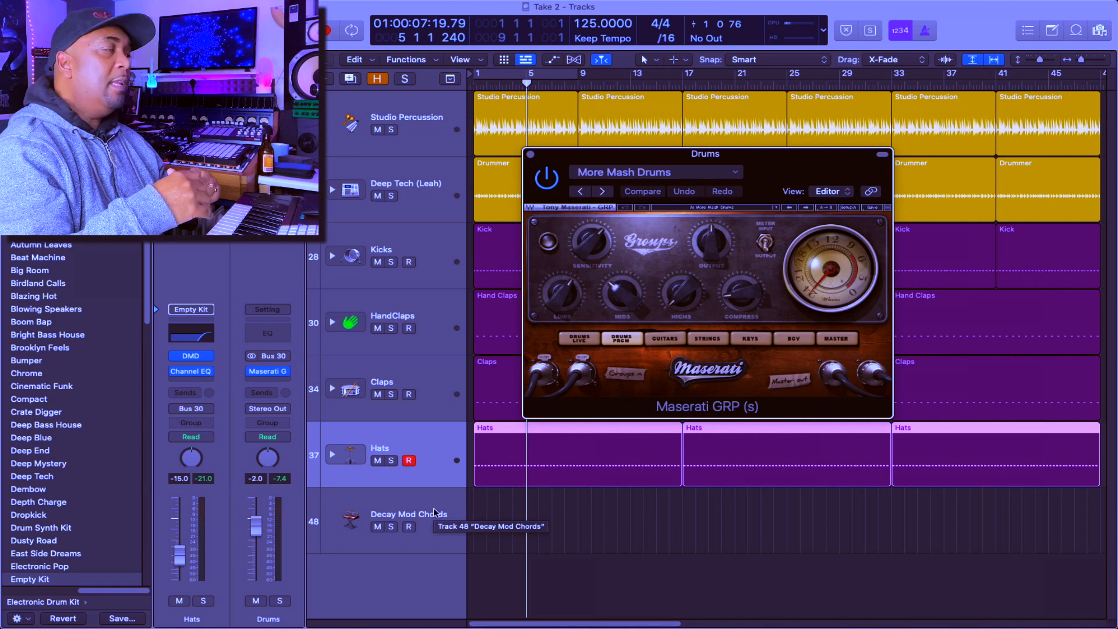
# - Enable St-Delay and AutoFilter on the Decay Mod Chords track and set the cycle over bars 1 to 9 for playback
pyautogui.click(434, 514)
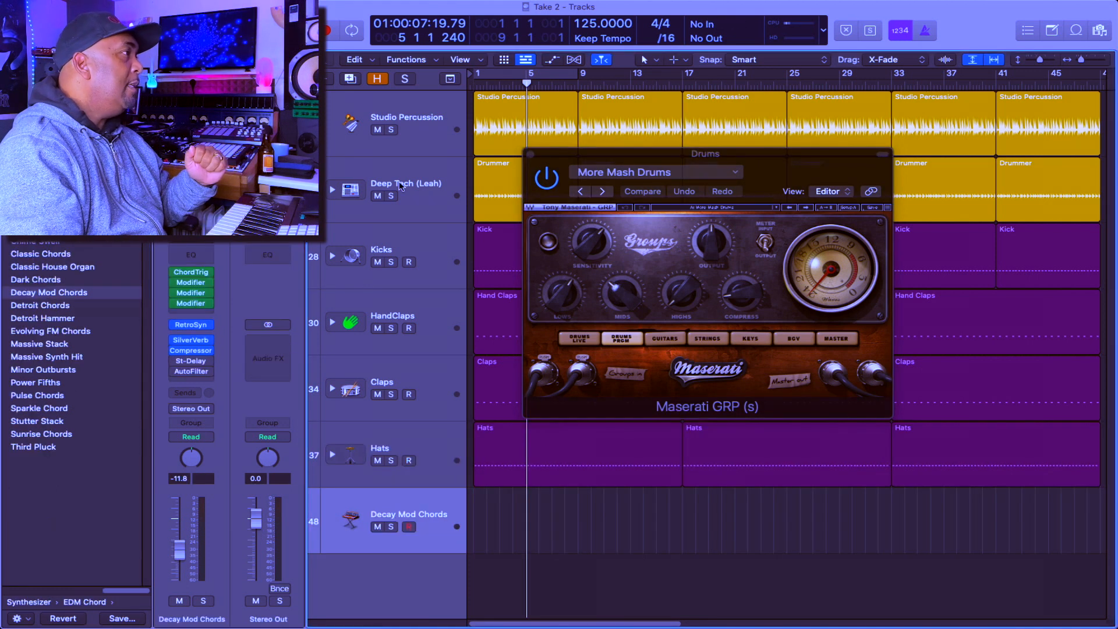
pyautogui.moveTo(121, 590)
pyautogui.mouseDown()
pyautogui.moveTo(3, 574)
pyautogui.moveTo(135, 592)
pyautogui.mouseUp()
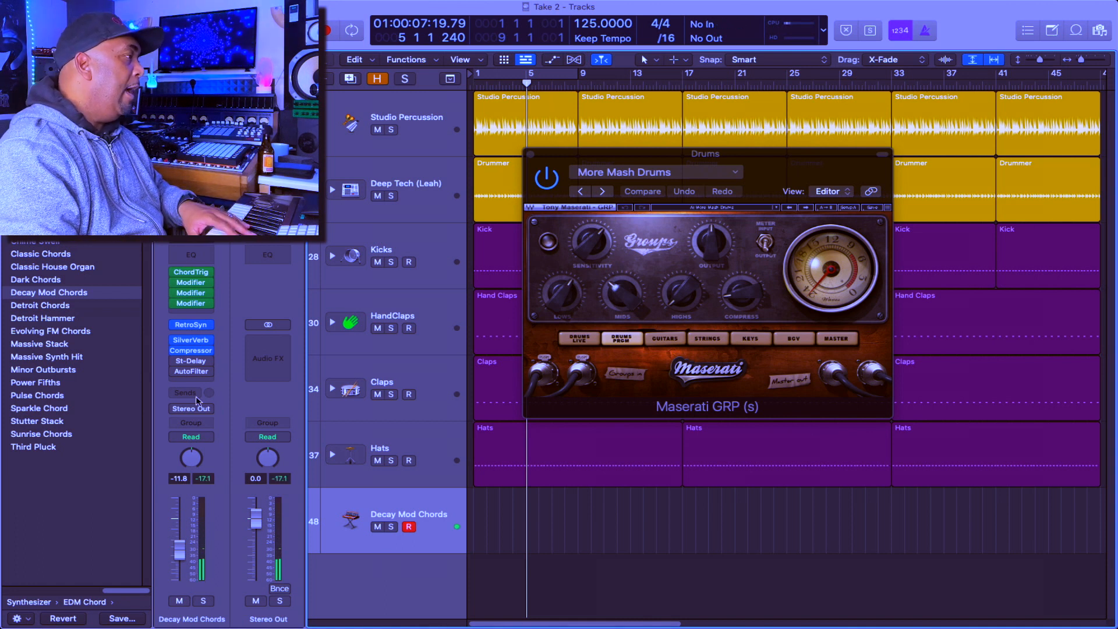
pyautogui.moveTo(177, 363)
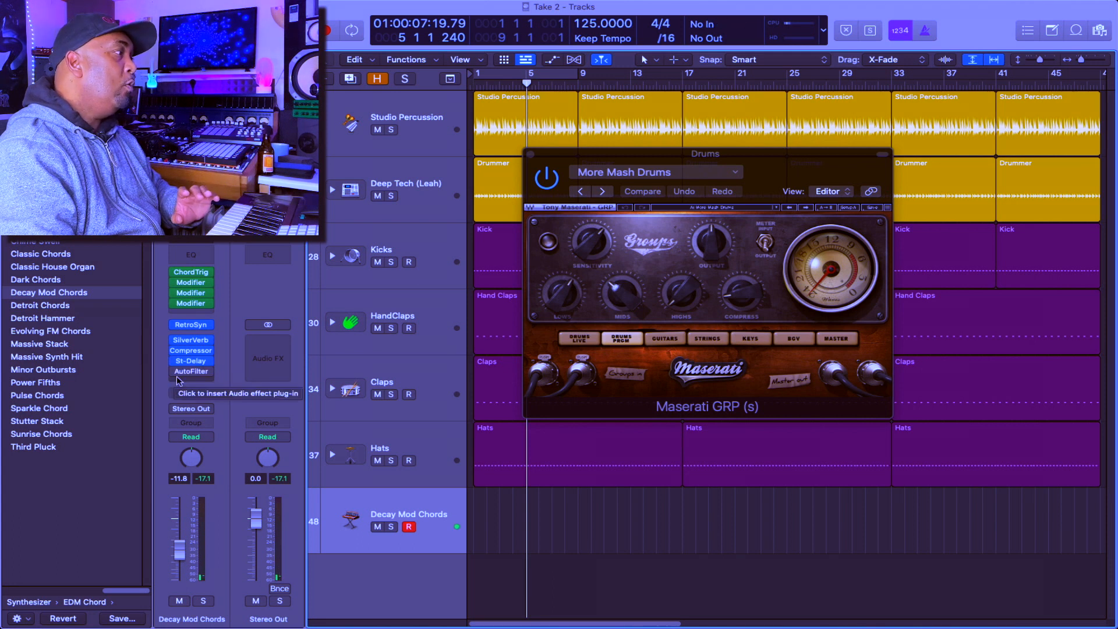
pyautogui.click(551, 74)
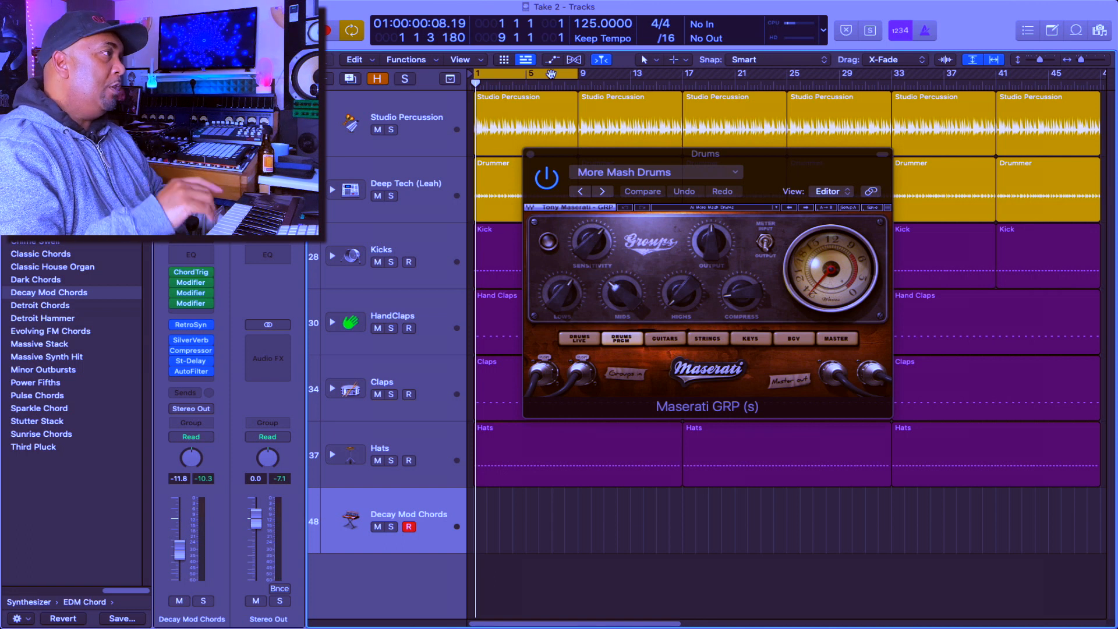
pyautogui.press('space')
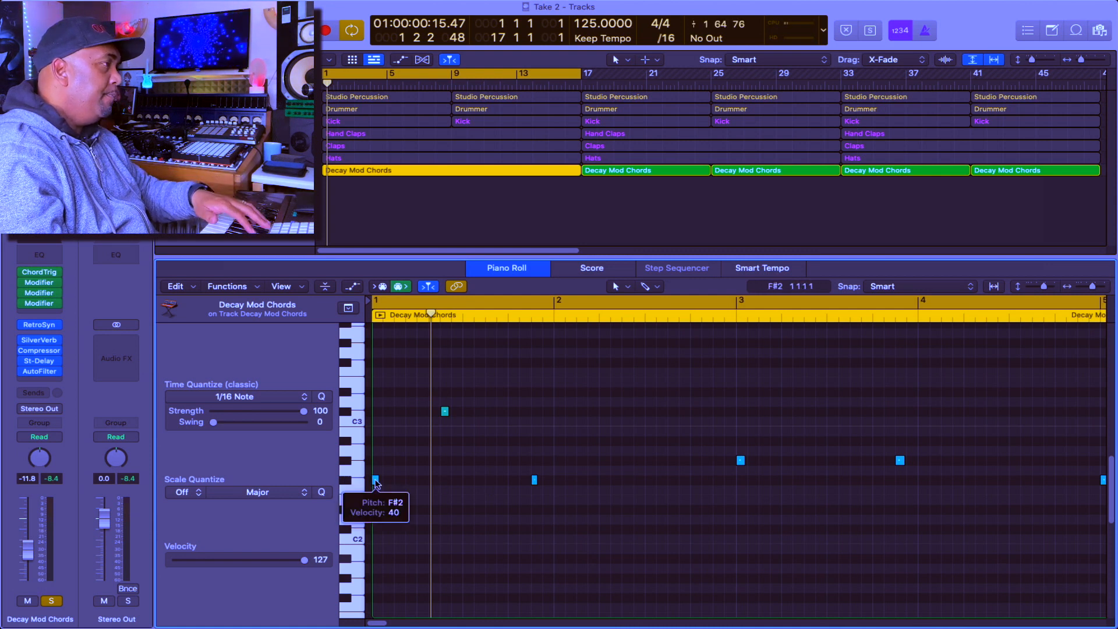
# - Play back the soloed Decay Mod Chords region, then listen to it with the drum tracks unsoloed
pyautogui.press('space')
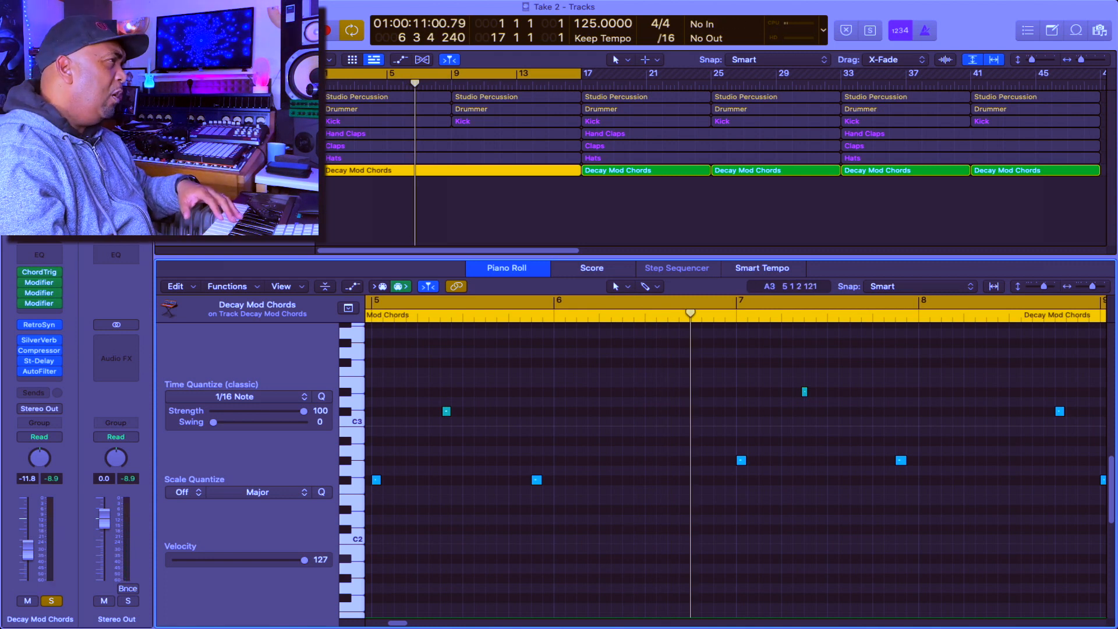
pyautogui.click(271, 83)
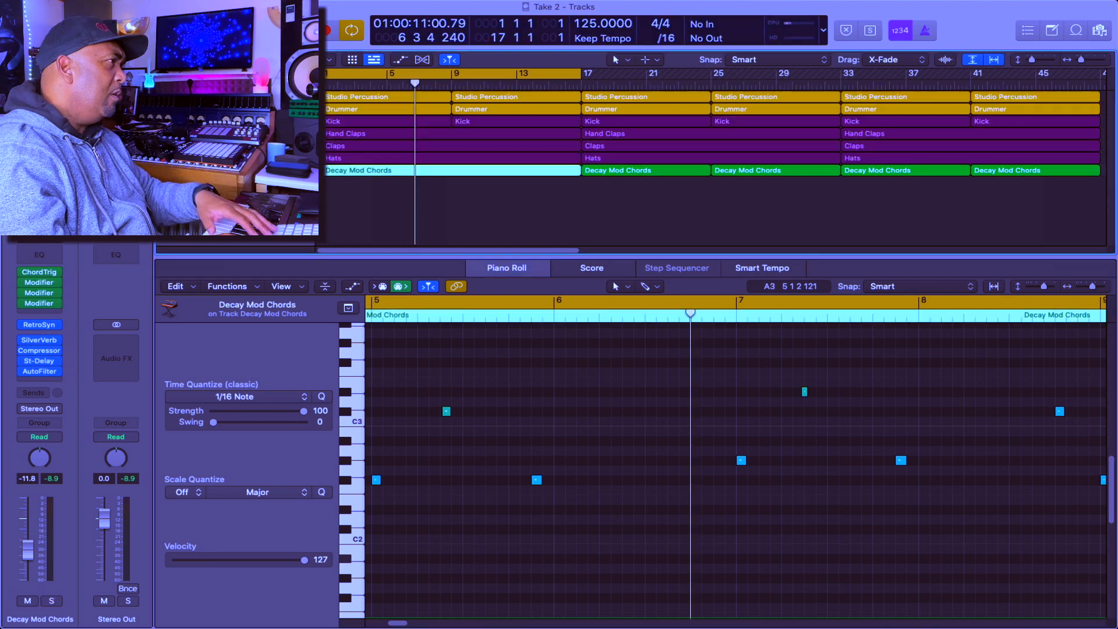
pyautogui.press('space')
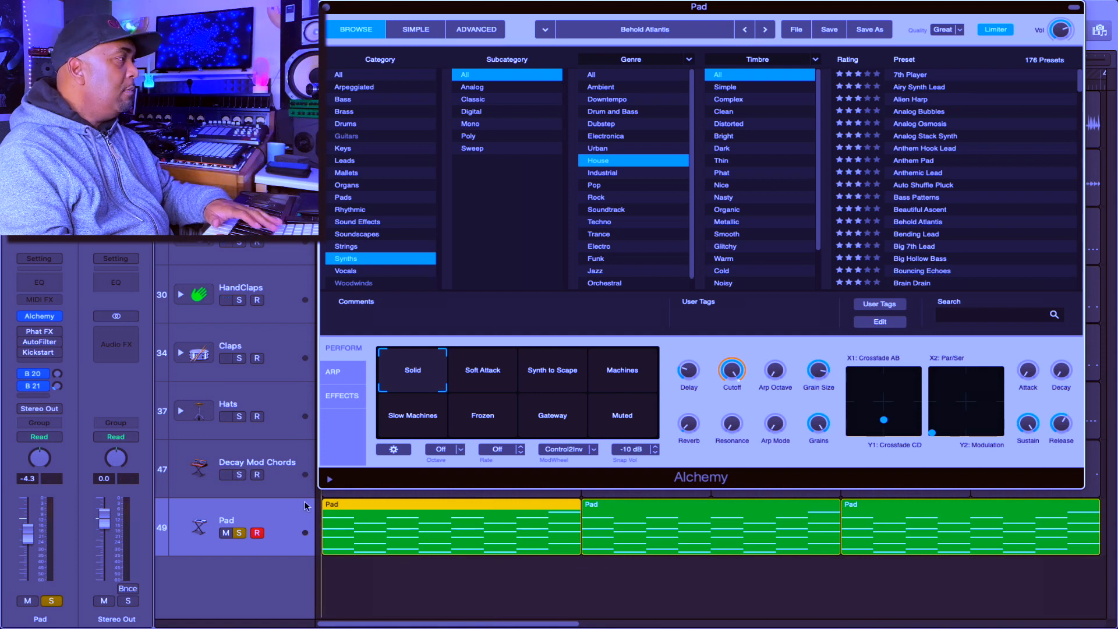
# - Play back the soloed Pad track without effects, then enable its Phat FX insert and audition it
pyautogui.press('space')
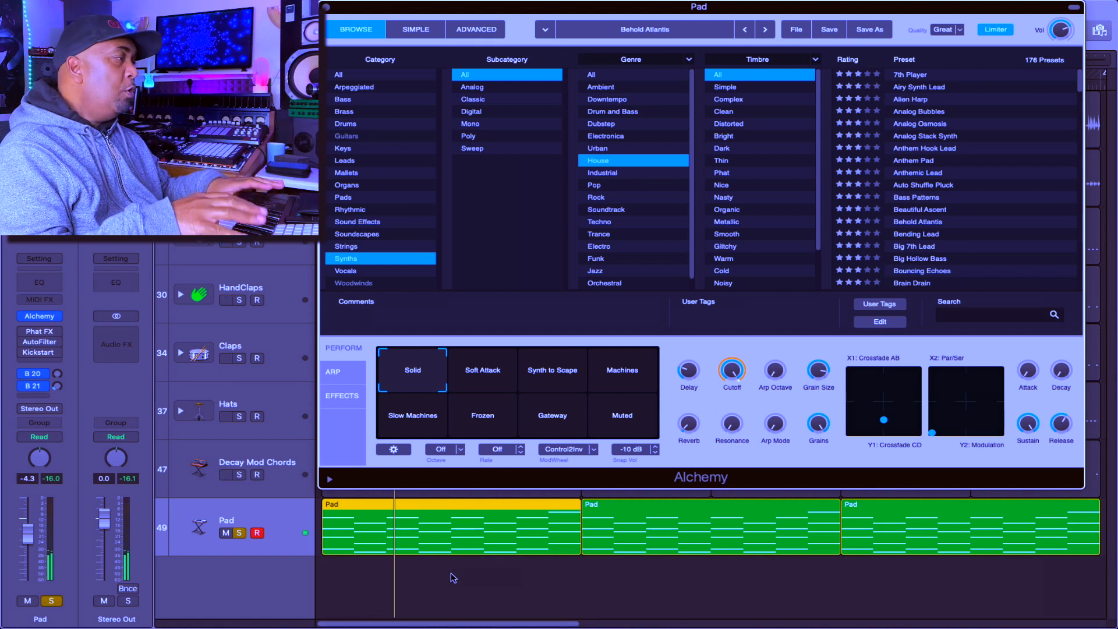
pyautogui.click(42, 335)
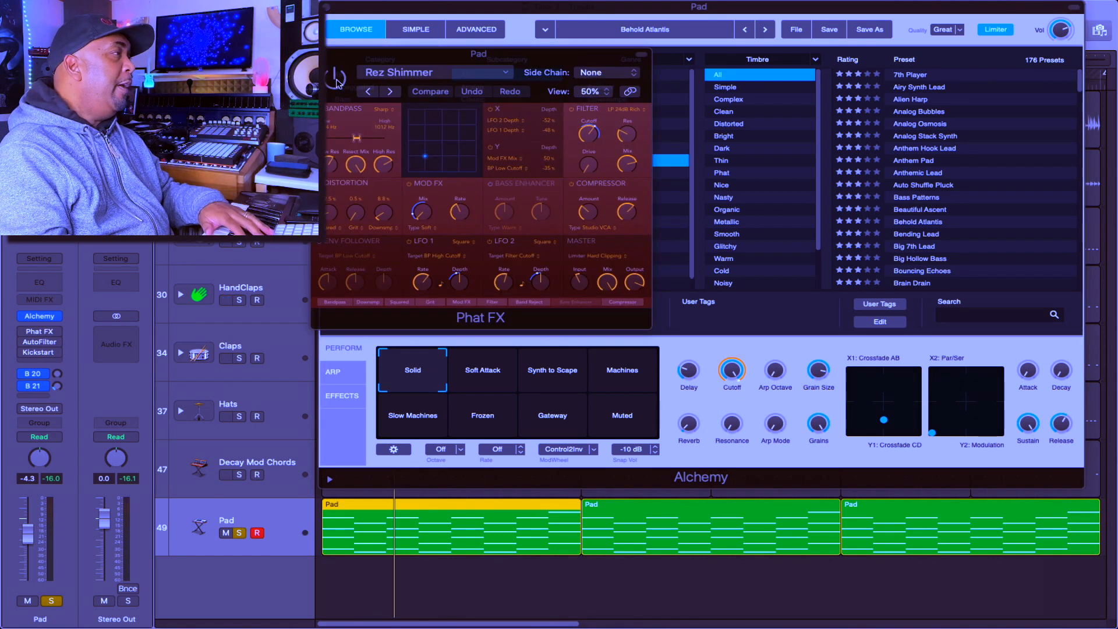
pyautogui.press('space')
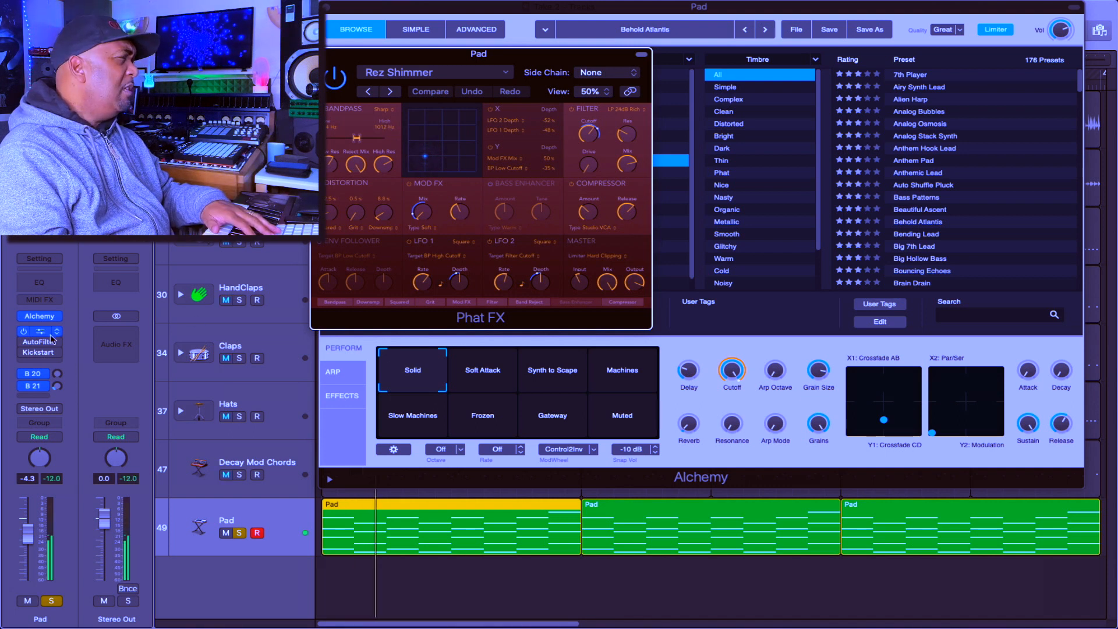
# - Enable the Pad track's AutoFilter and Kickstart 2 inserts and audition the pad through them
pyautogui.click(32, 348)
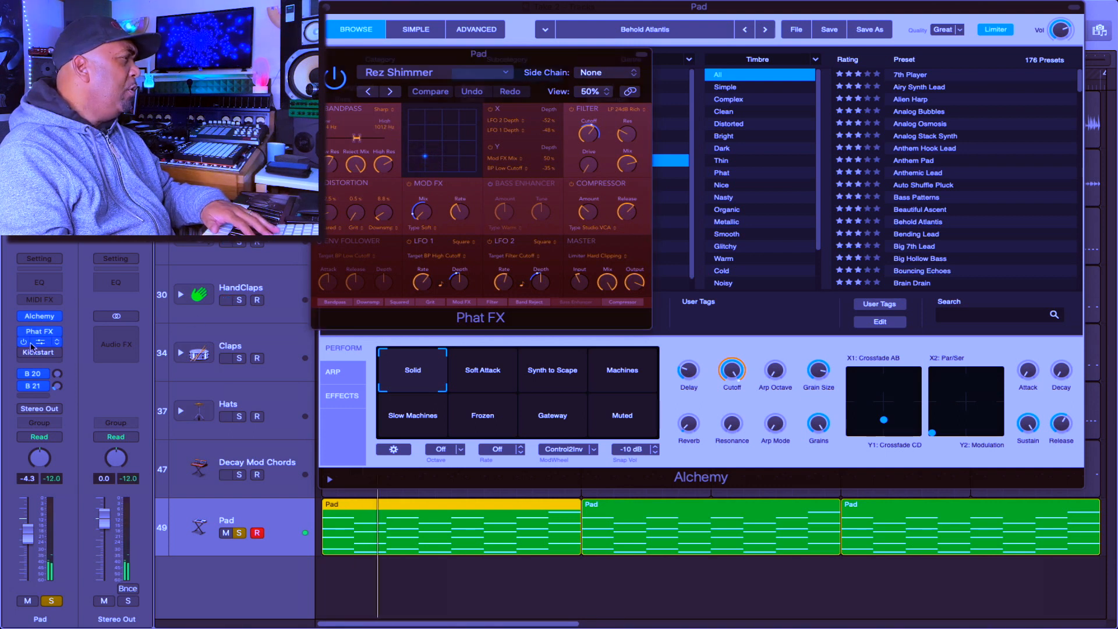
pyautogui.click(36, 344)
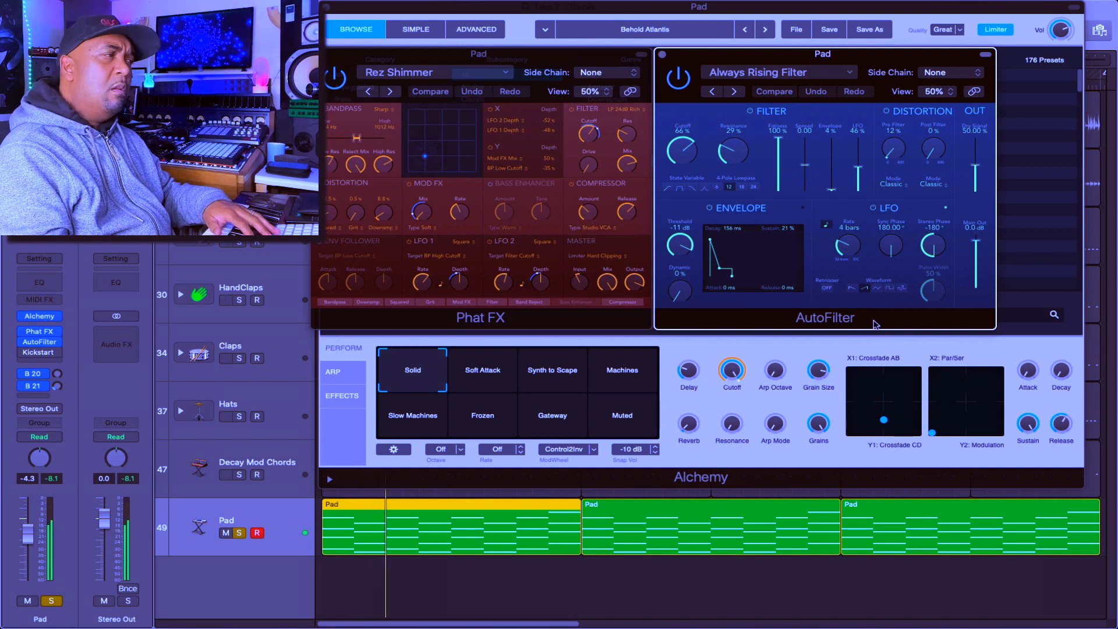
pyautogui.press('space')
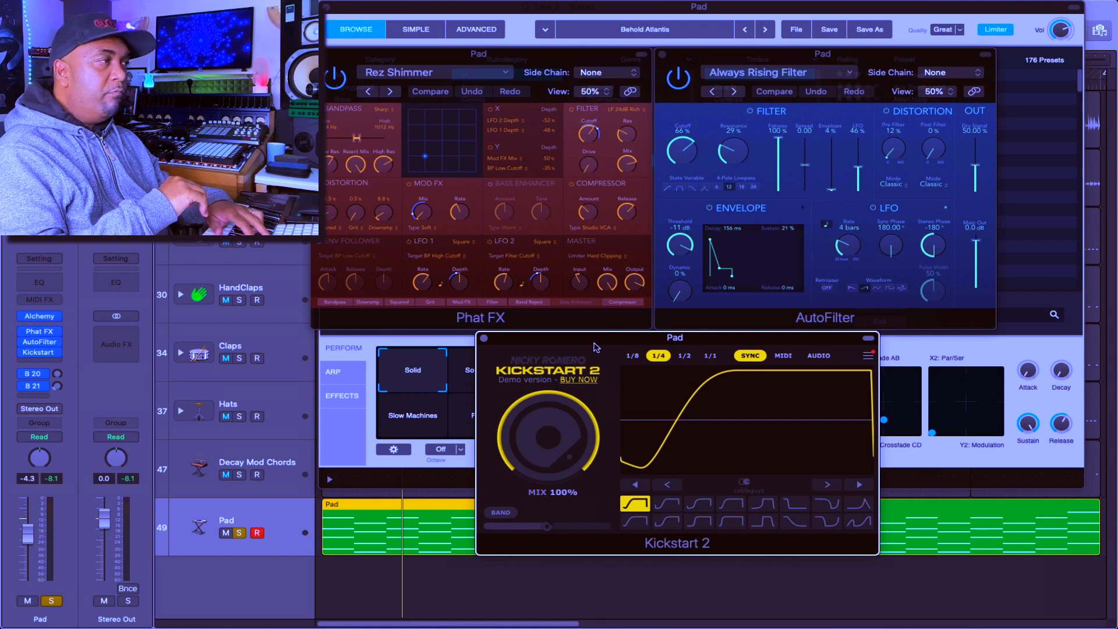
pyautogui.press('space')
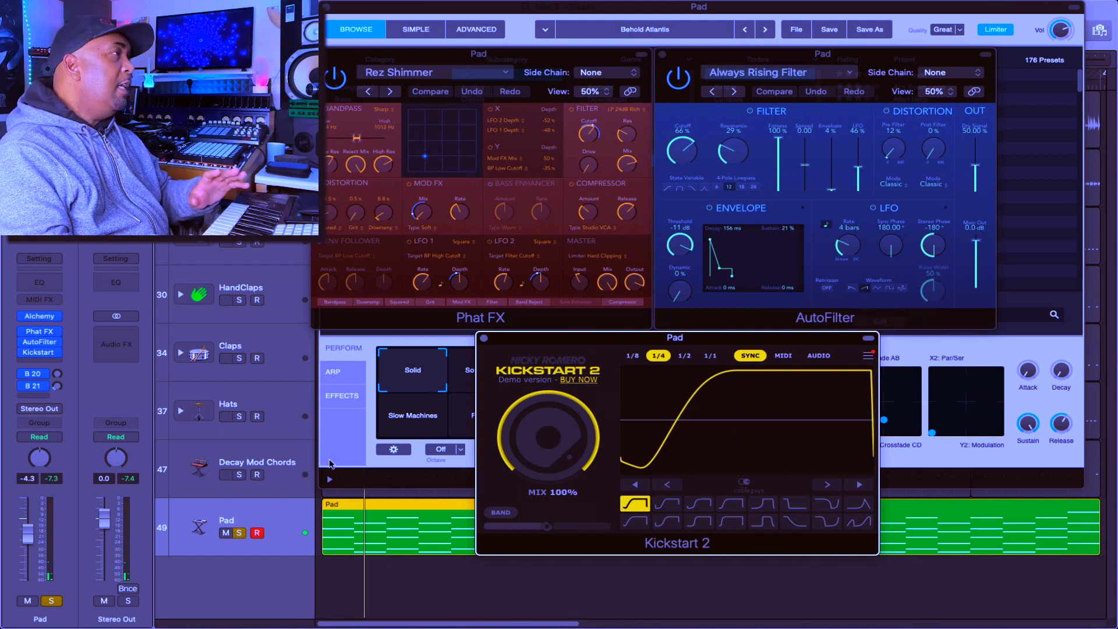
# - Unsolo the Pad track, lower its volume fader, and hide the open plug-in windows
pyautogui.press('s')
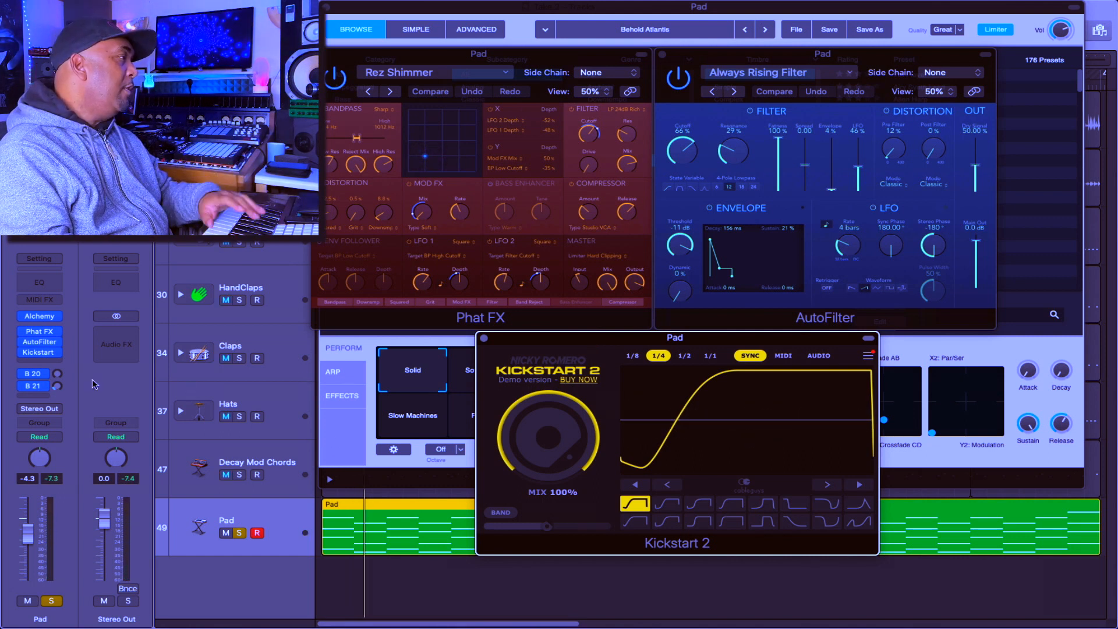
pyautogui.moveTo(27, 534); pyautogui.dragTo(28, 570)
pyautogui.press('v')
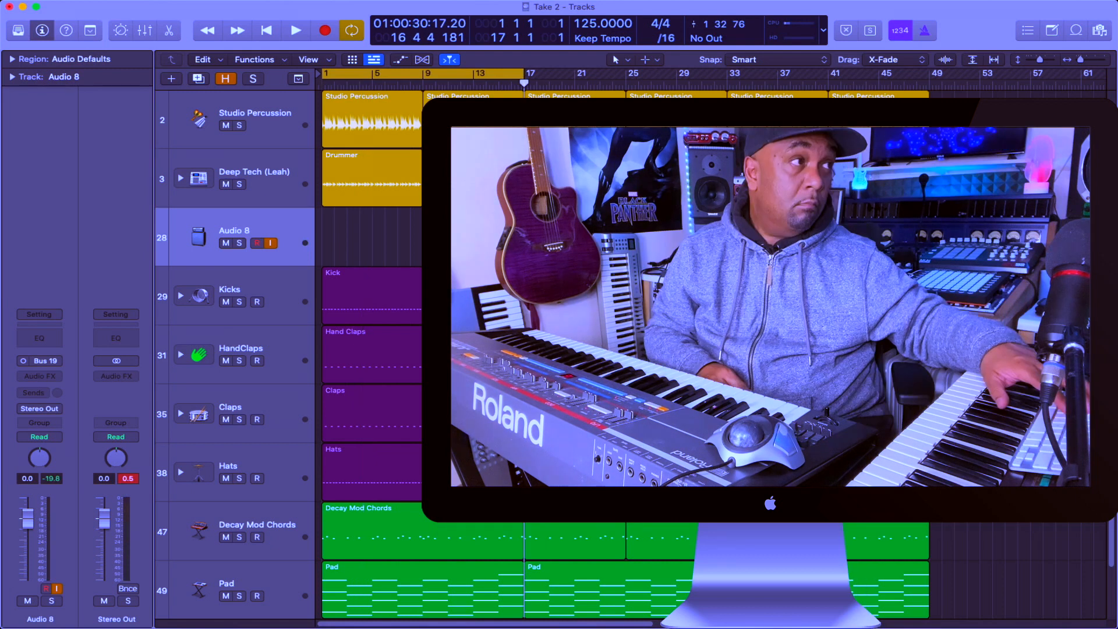
# - Record the bass part onto the audio track below Deep Tech and review its Maserati B72 and MaxxBass plug-ins
pyautogui.press('r')
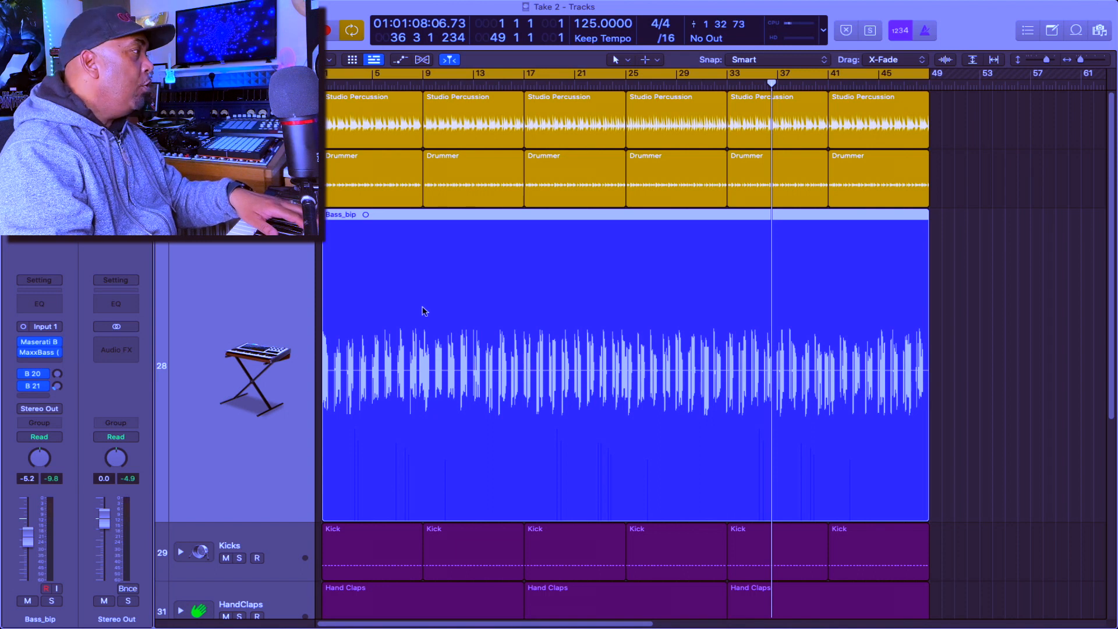
pyautogui.press('v')
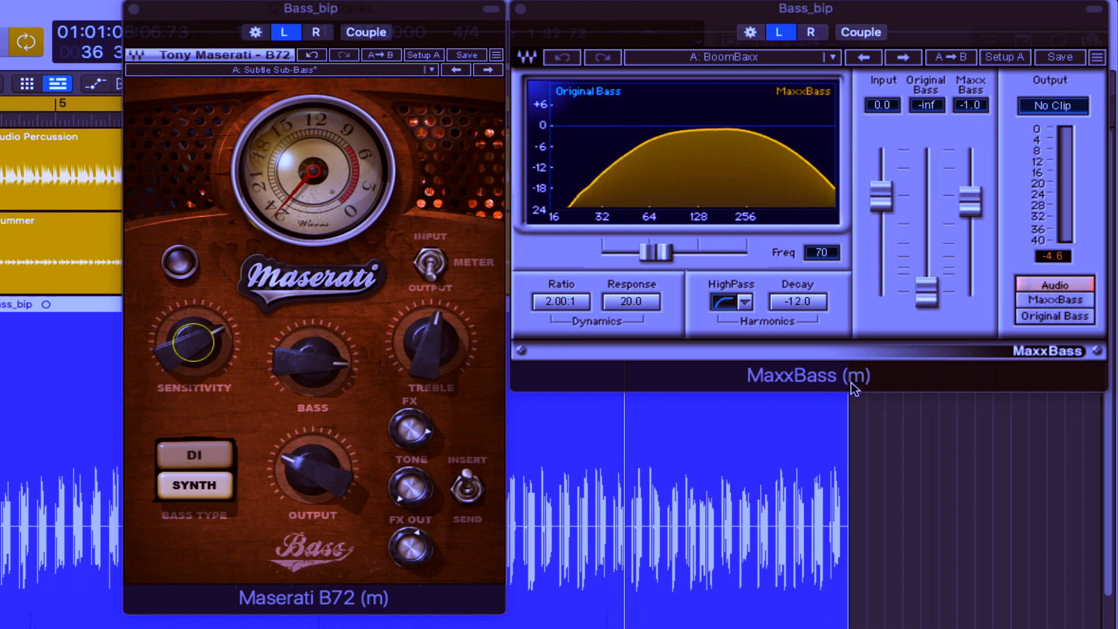
pyautogui.click(920, 28)
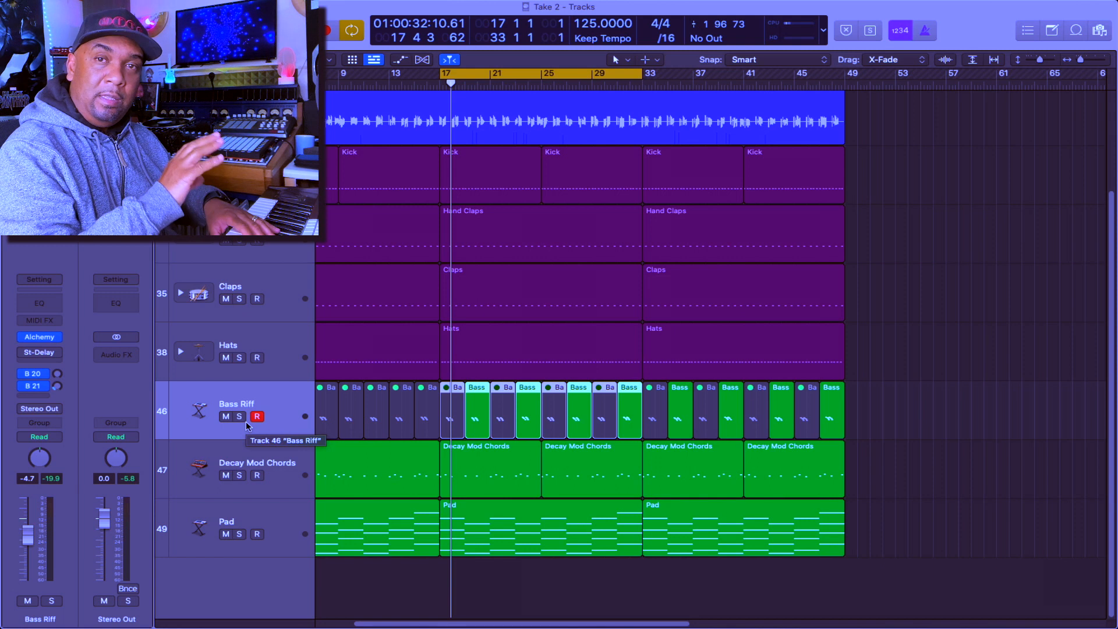
# - Open Alchemy on the Bass Riff track and shorten the attack of its AHDSR envelope
pyautogui.click(40, 338)
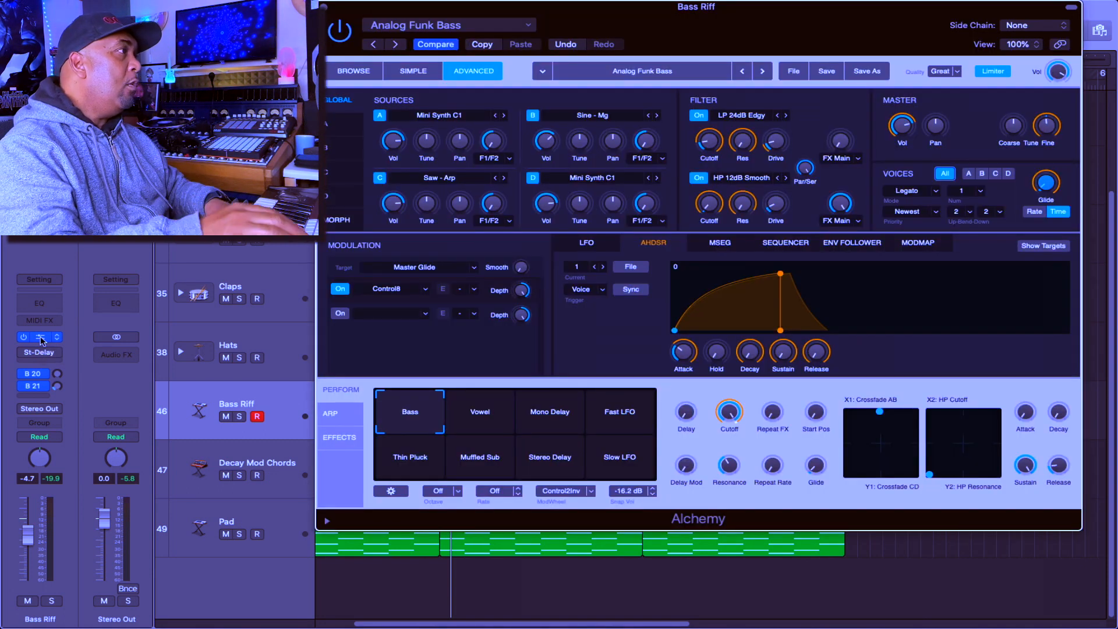
pyautogui.moveTo(683, 351); pyautogui.dragTo(686, 328)
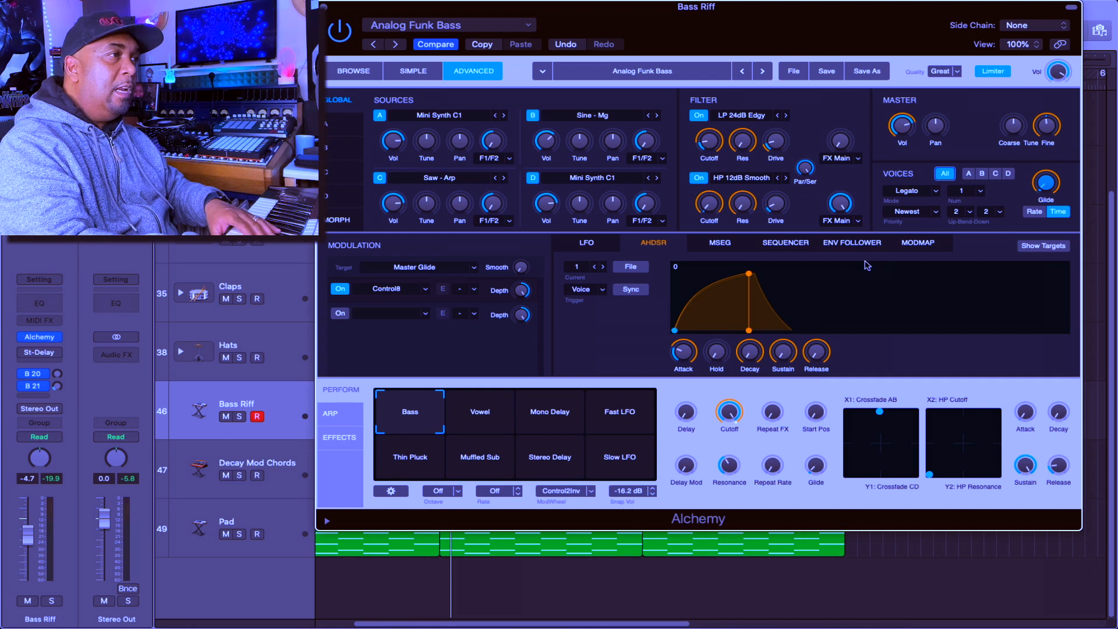
pyautogui.moveTo(1044, 188)
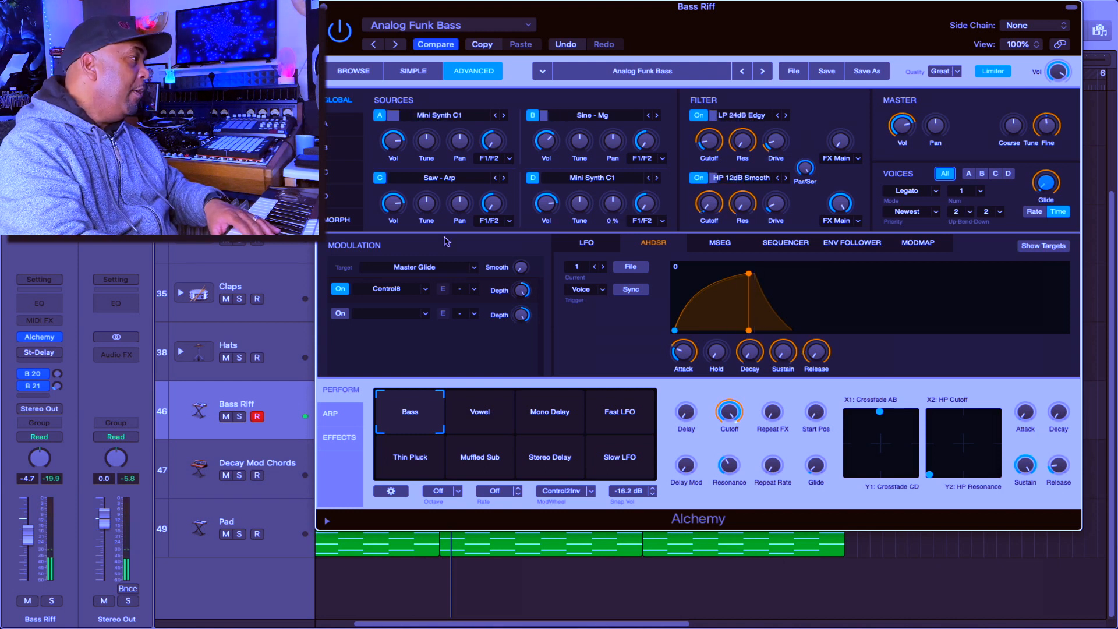
# - Enable and inspect St-Delay on the Bass Riff track, hide the plug-in windows, and play back the arrangement from bar 17
pyautogui.click(25, 353)
pyautogui.click(47, 353)
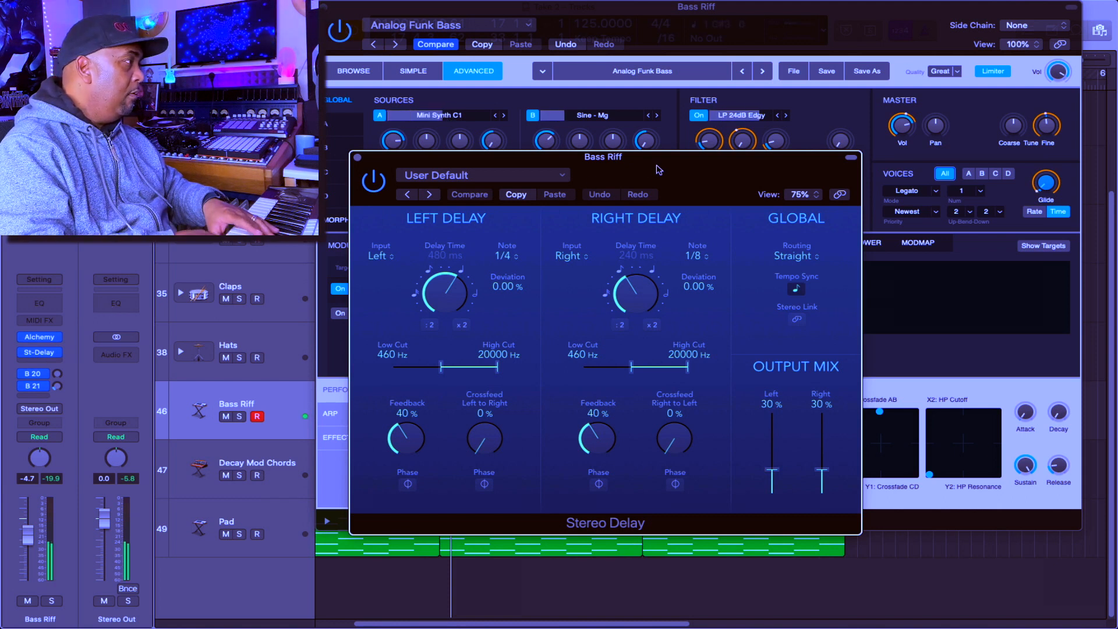
pyautogui.press('v')
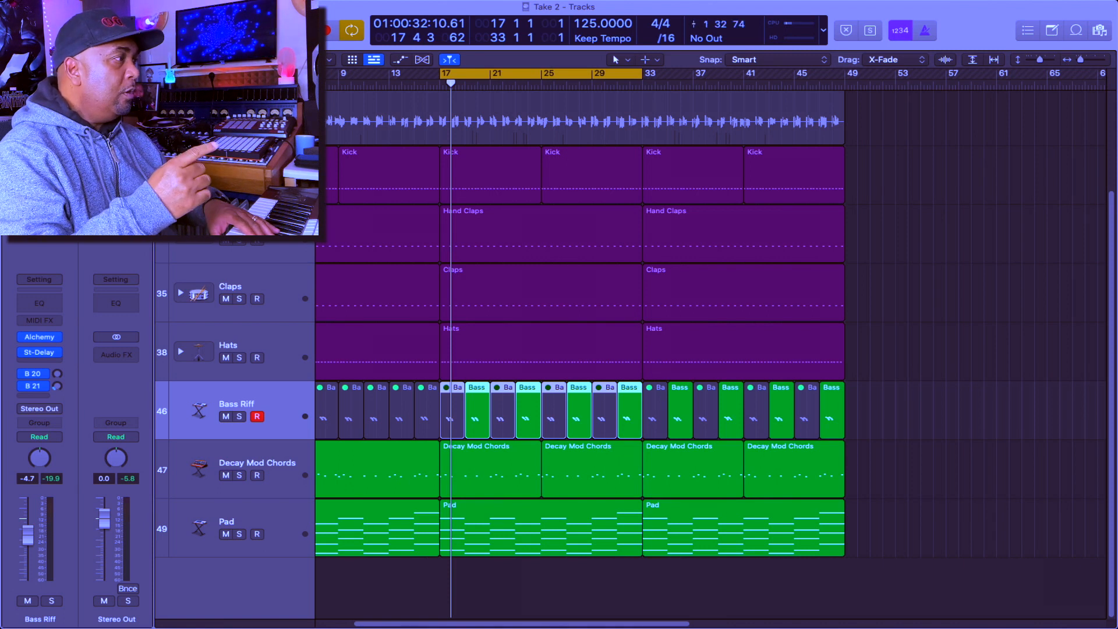
pyautogui.press('space')
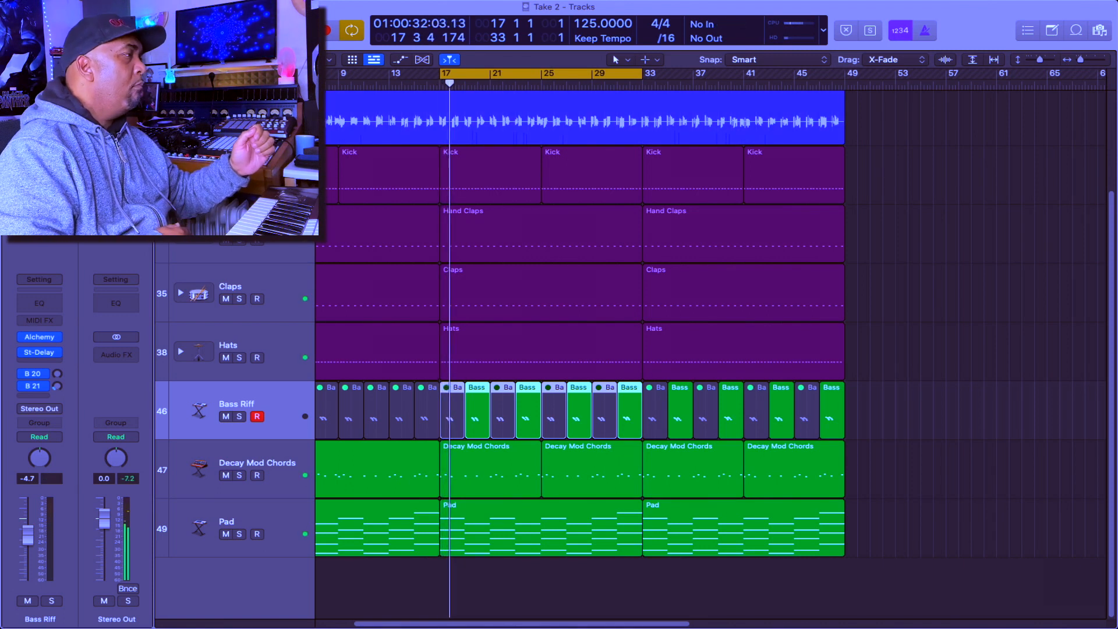